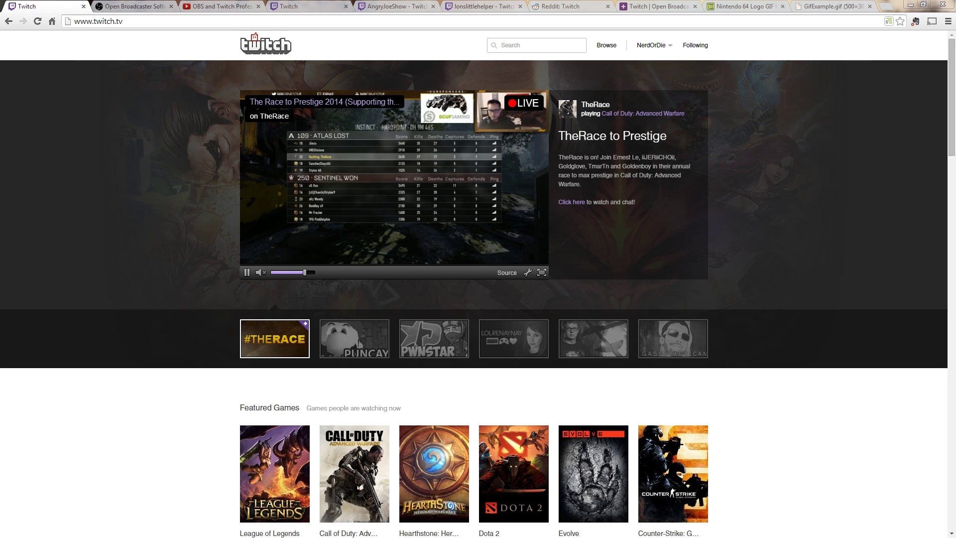
Switch from the Twitch homepage in Chrome to the OBS window with Alt+Tab
key(alt+Tab)
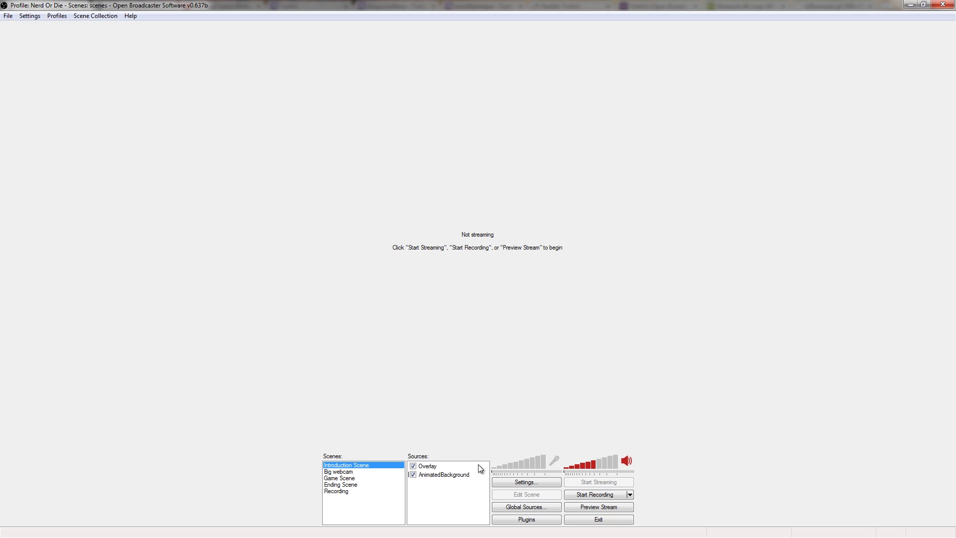
Review OBS Broadcast, Encoding and Video settings (1920x1080, 30 FPS) unchanged, then minimize OBS
click(516, 483)
click(296, 132)
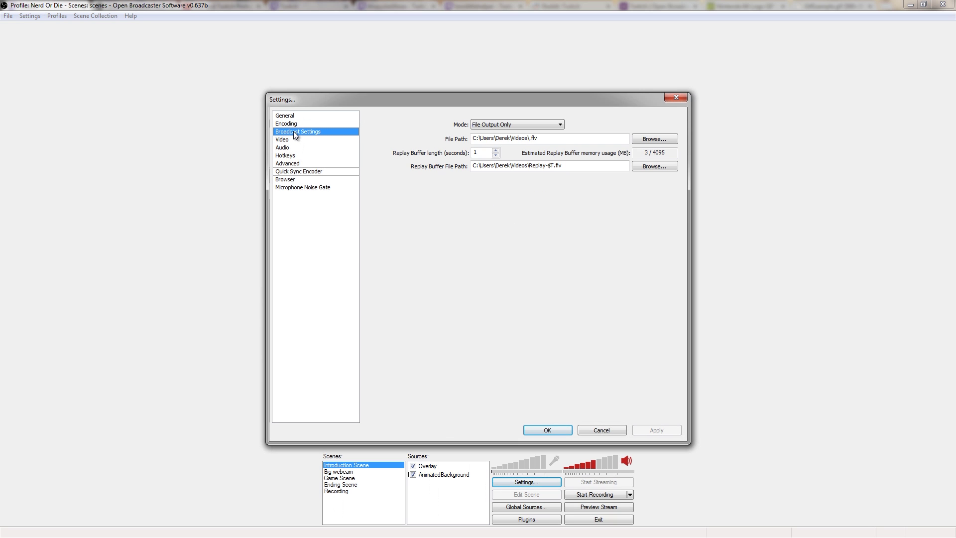
click(288, 125)
click(281, 140)
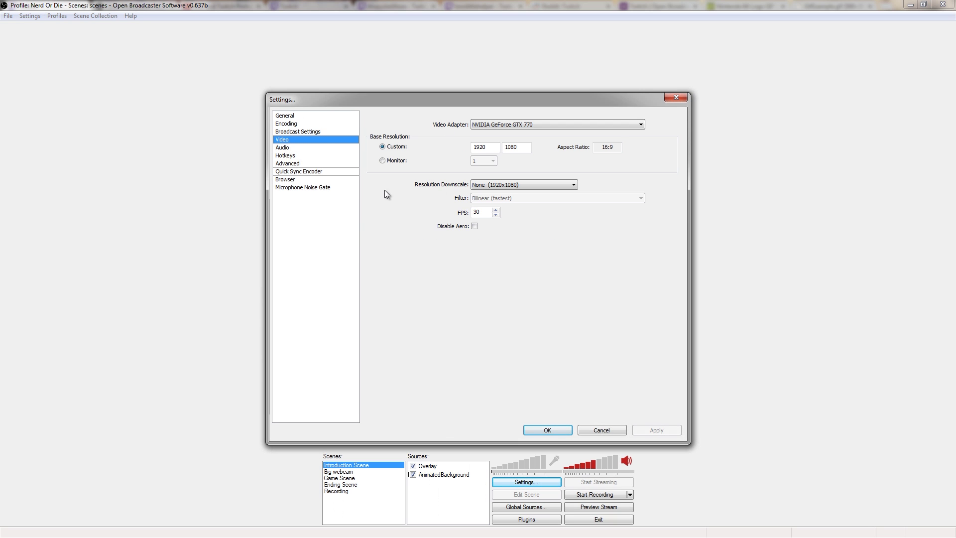
click(599, 431)
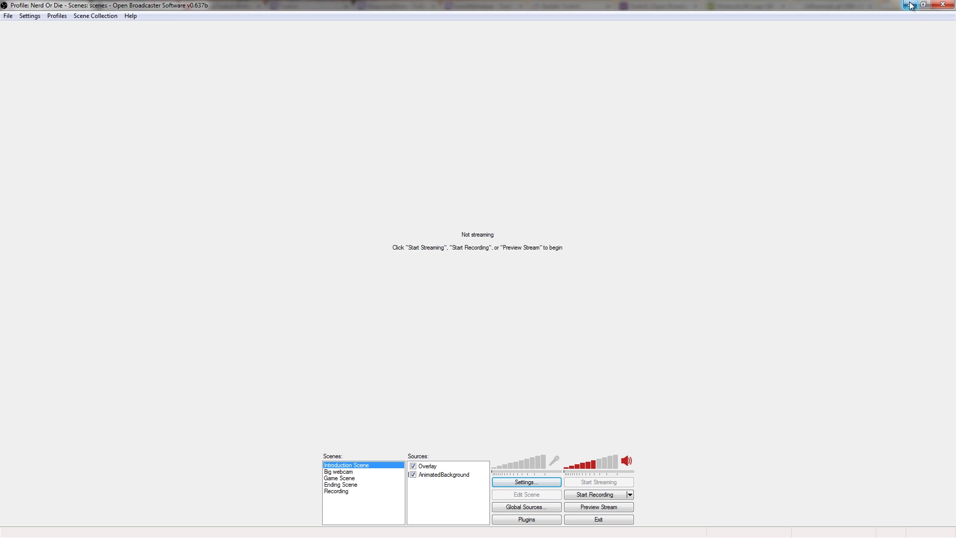
click(909, 6)
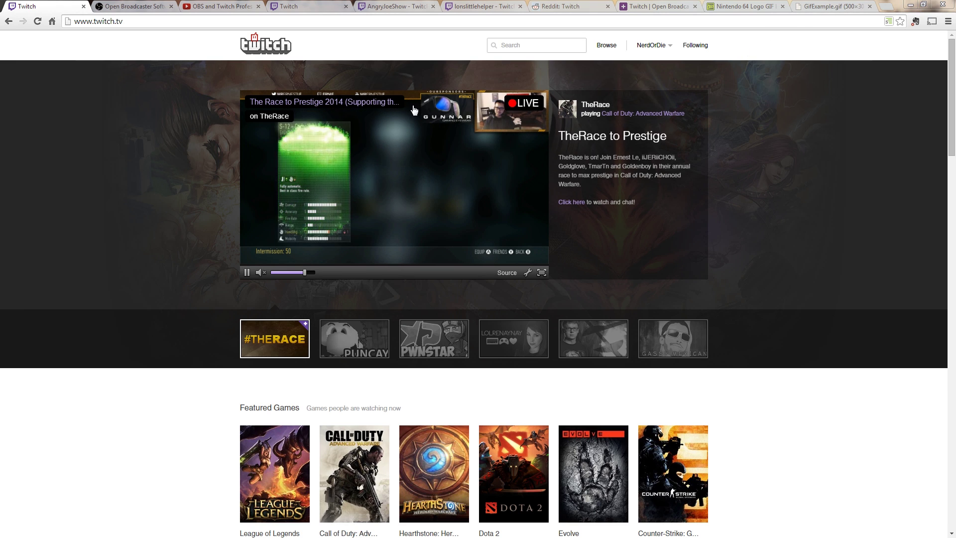
Check the Stream Settings Estimator's CPU choices, briefly visiting the Nintendo 64 Logo GIF page
click(152, 6)
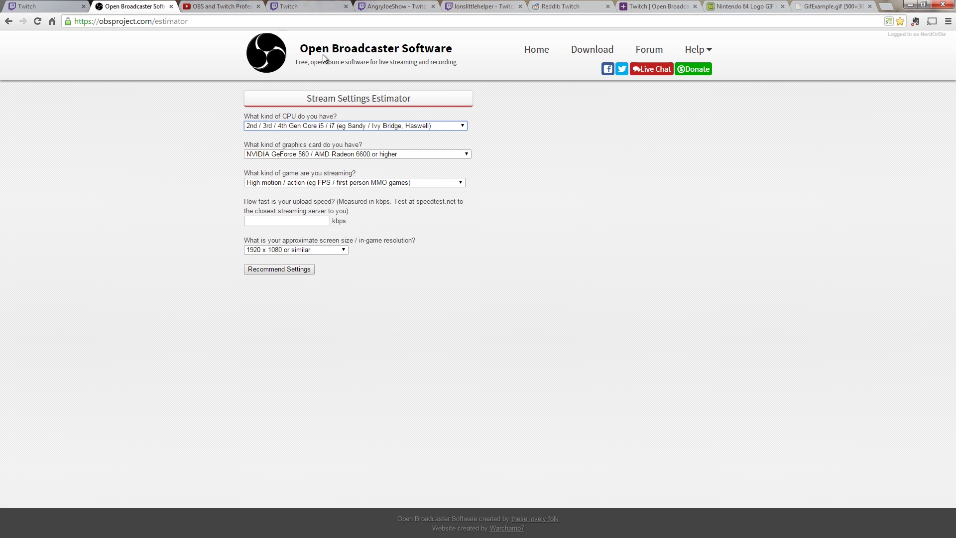
click(304, 125)
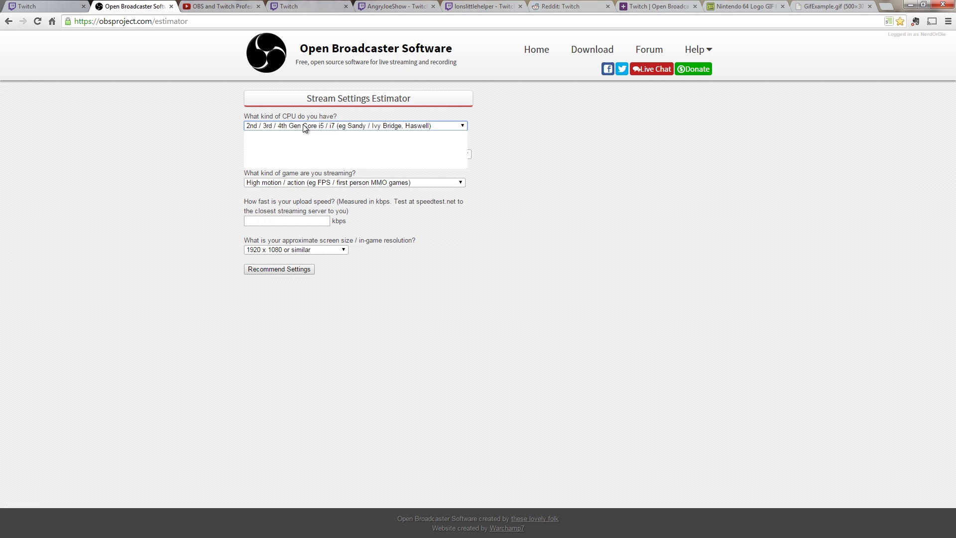
click(303, 125)
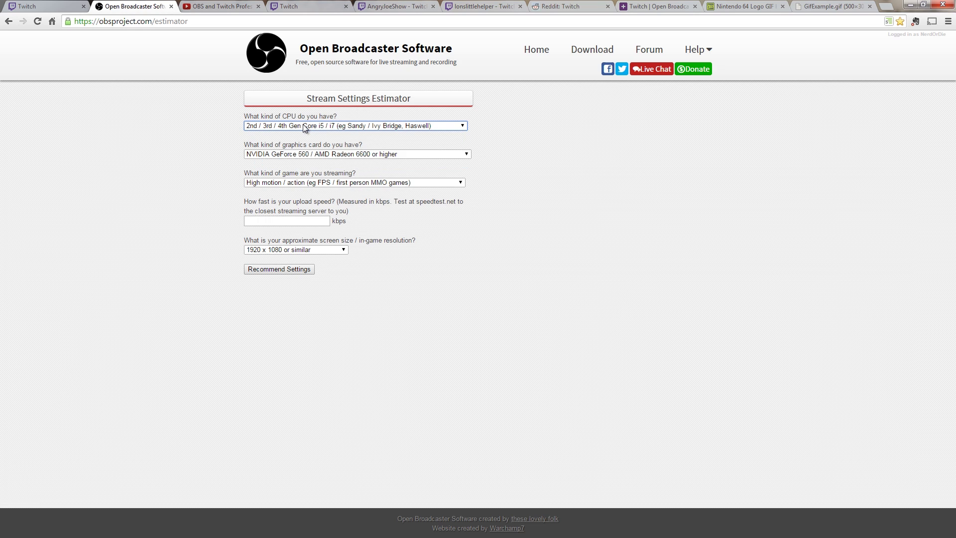
click(734, 7)
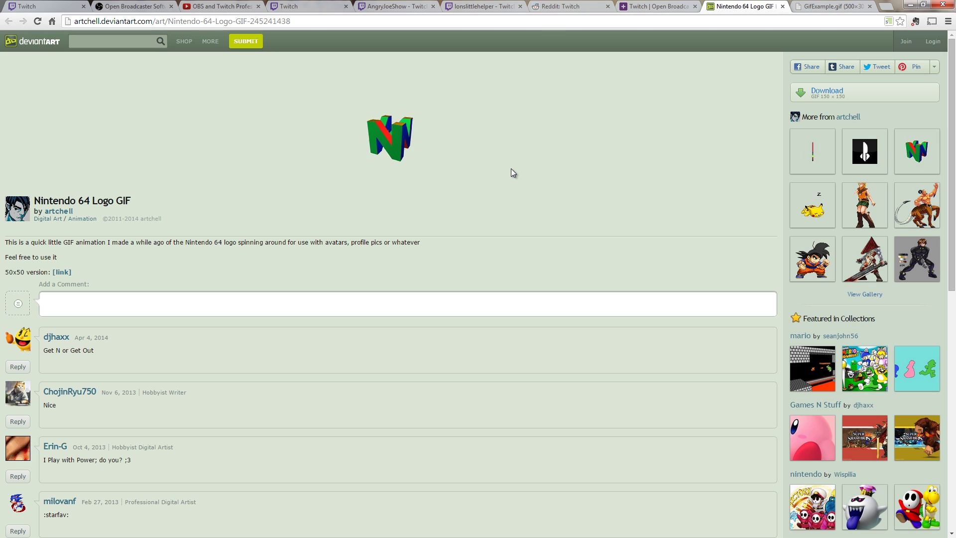
click(121, 10)
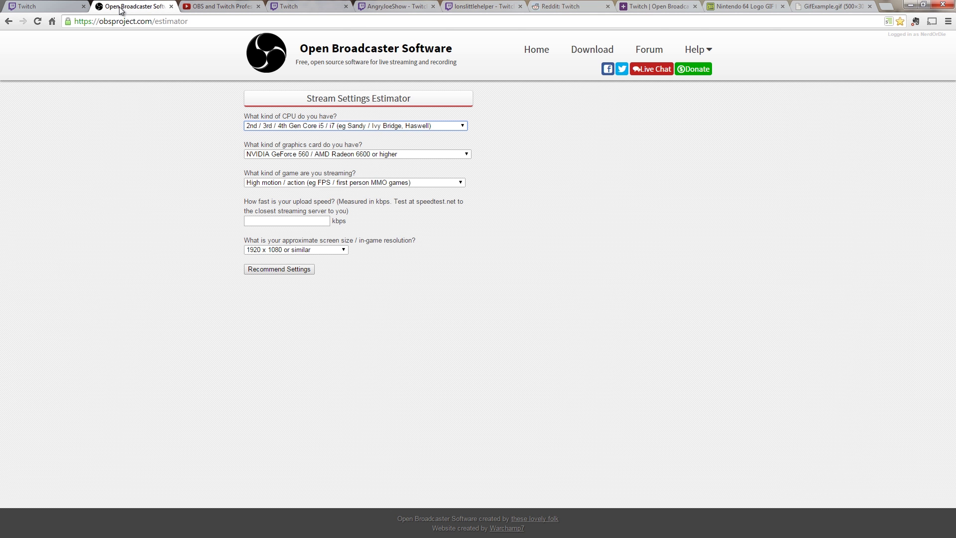
click(292, 127)
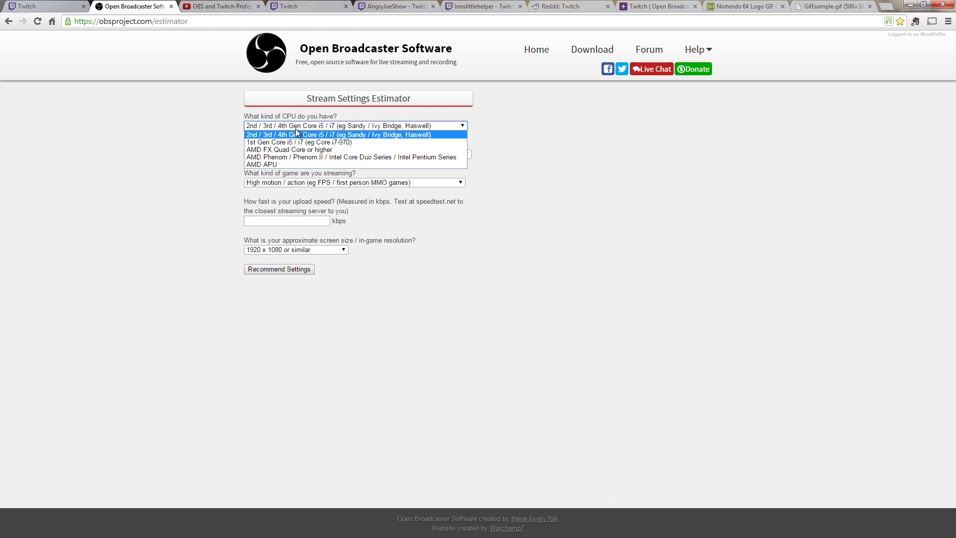
click(295, 131)
Move the r/twitch tab beside the OBS tutorial playlist tab and return to the estimator
click(219, 6)
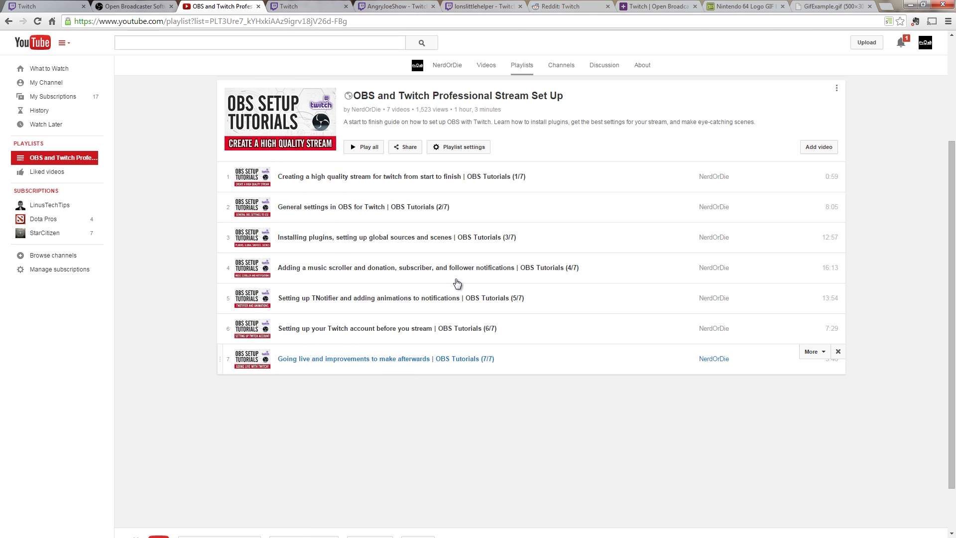
drag(540, 14, 304, 7)
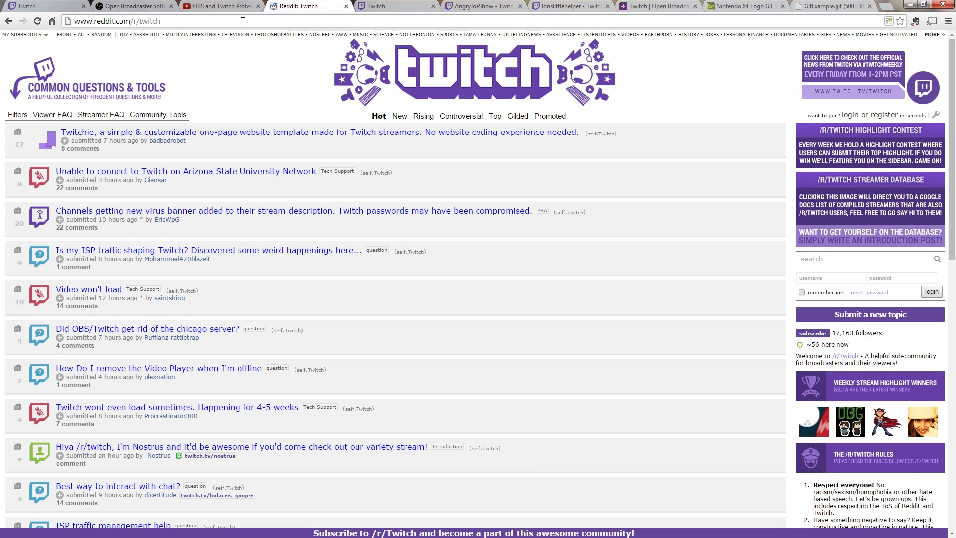
click(147, 8)
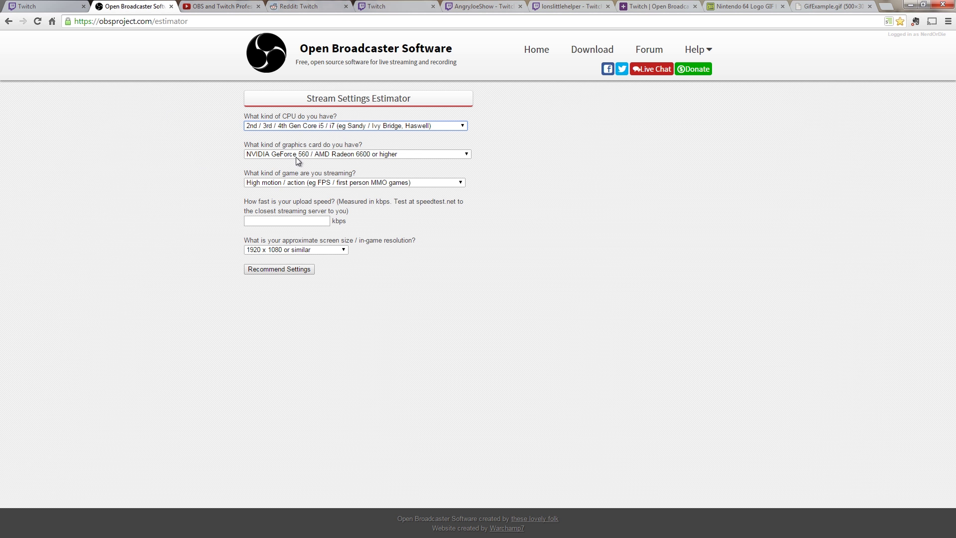
Enter a 3300 kbps upload speed and read the recommended 2900 max bitrate and buffer size
click(277, 219)
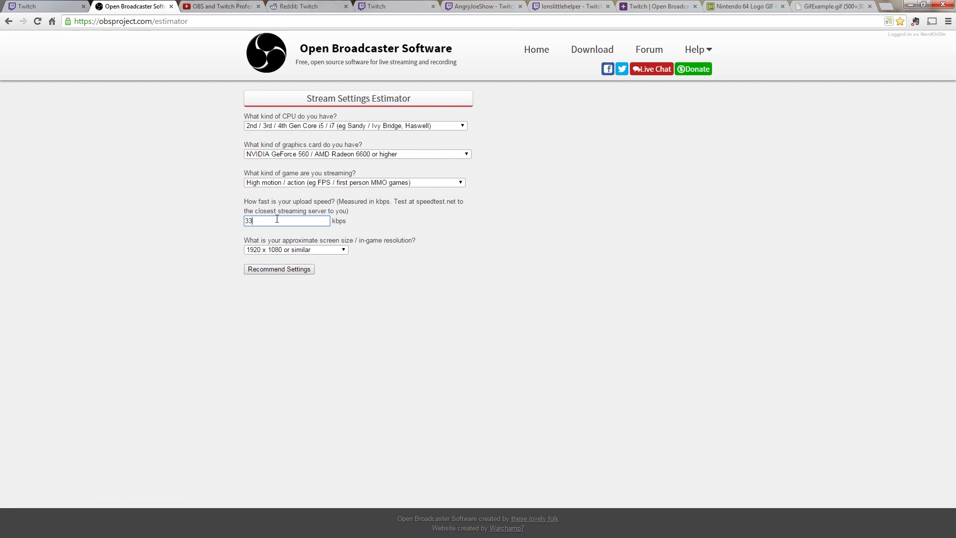
click(275, 272)
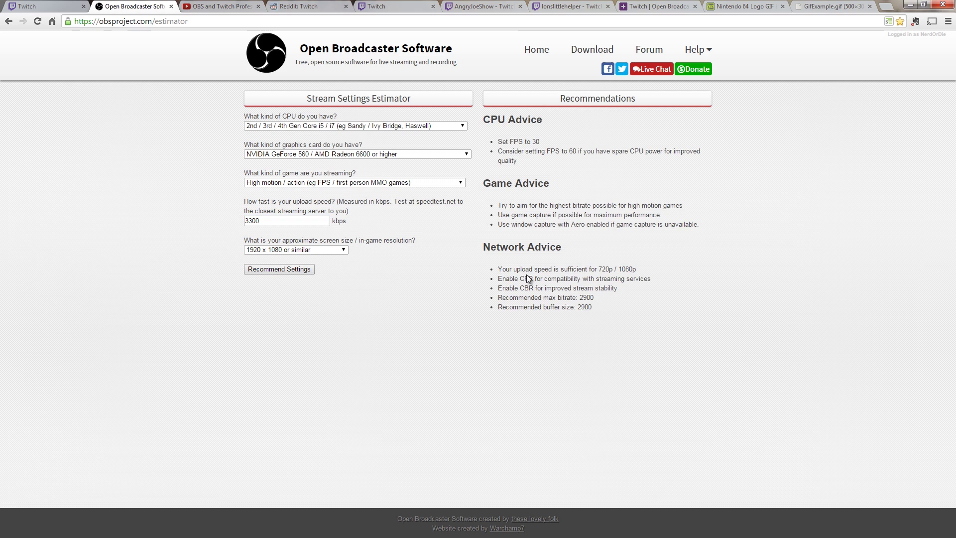
drag(593, 306, 499, 288)
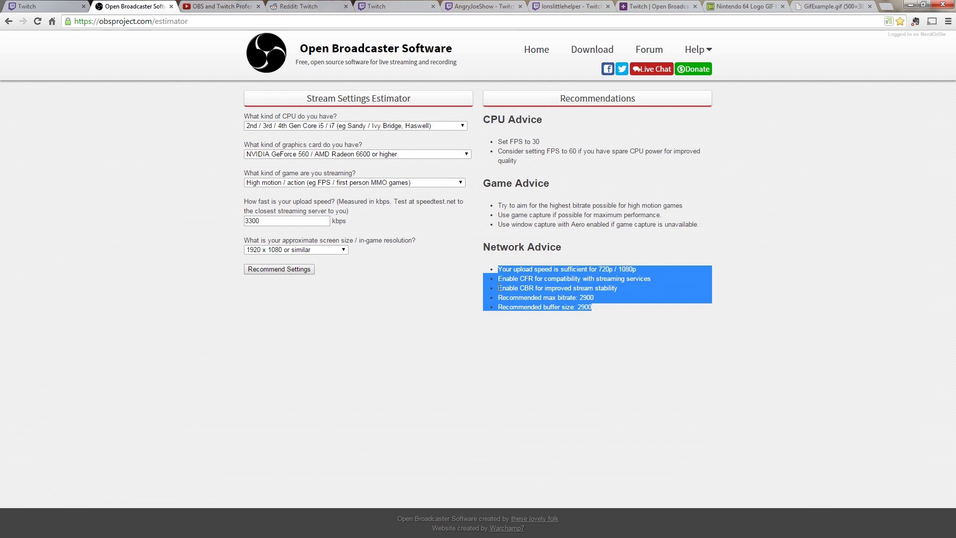
click(605, 309)
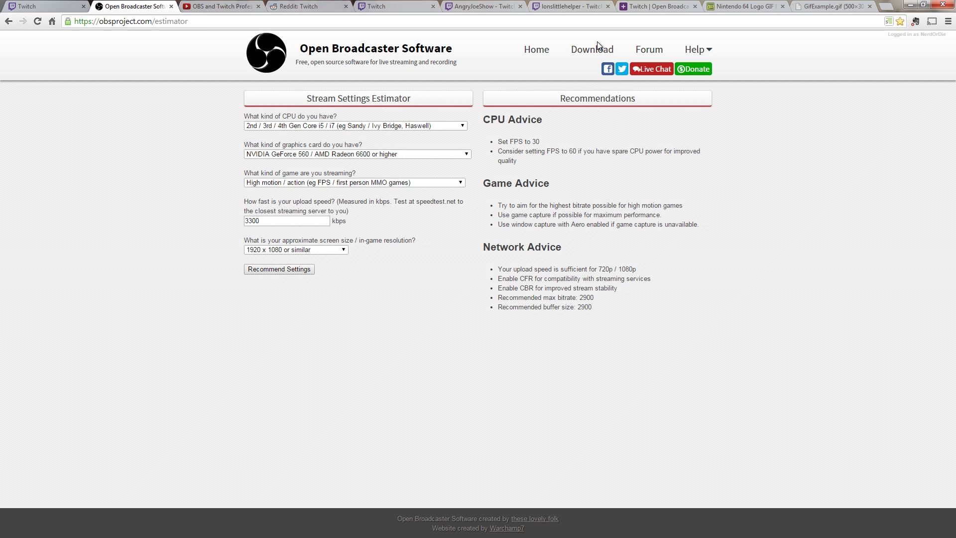
click(410, 5)
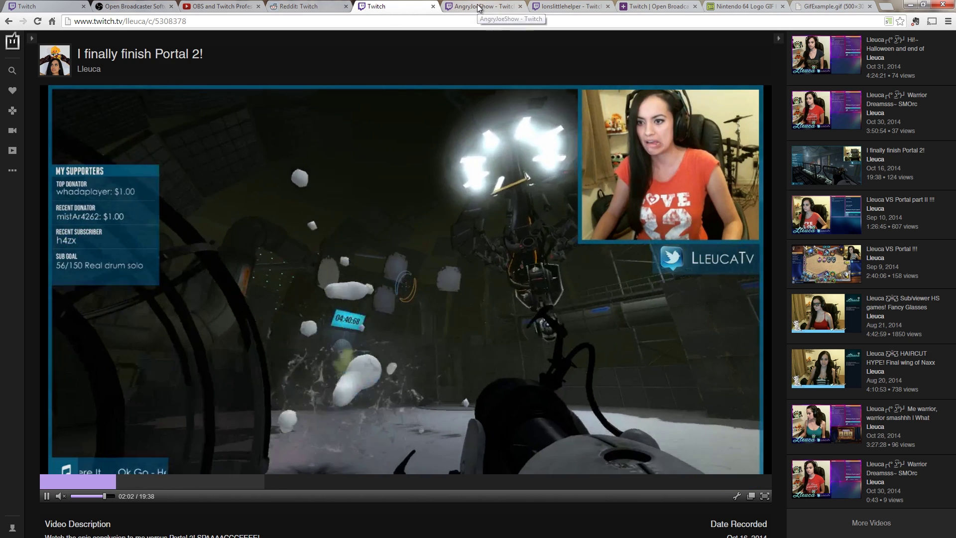
click(477, 6)
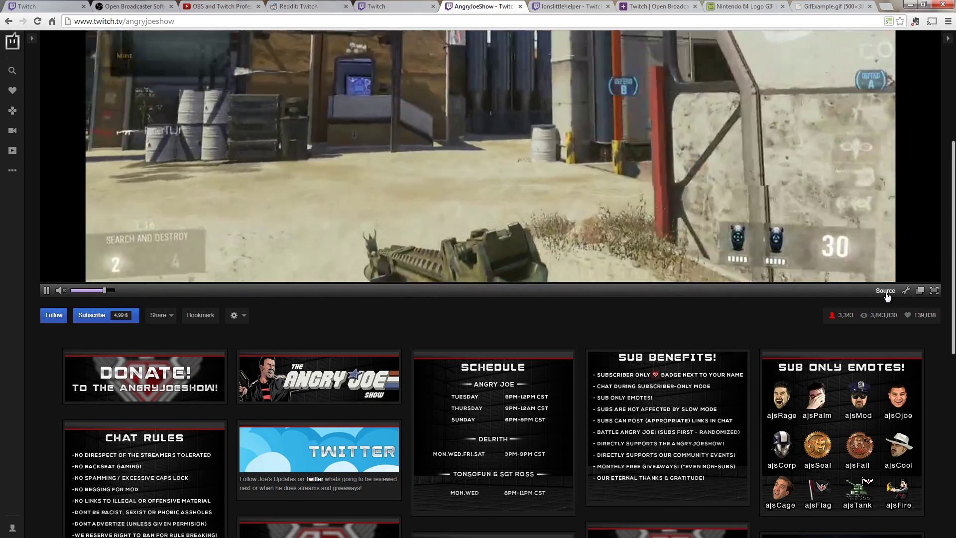
click(885, 292)
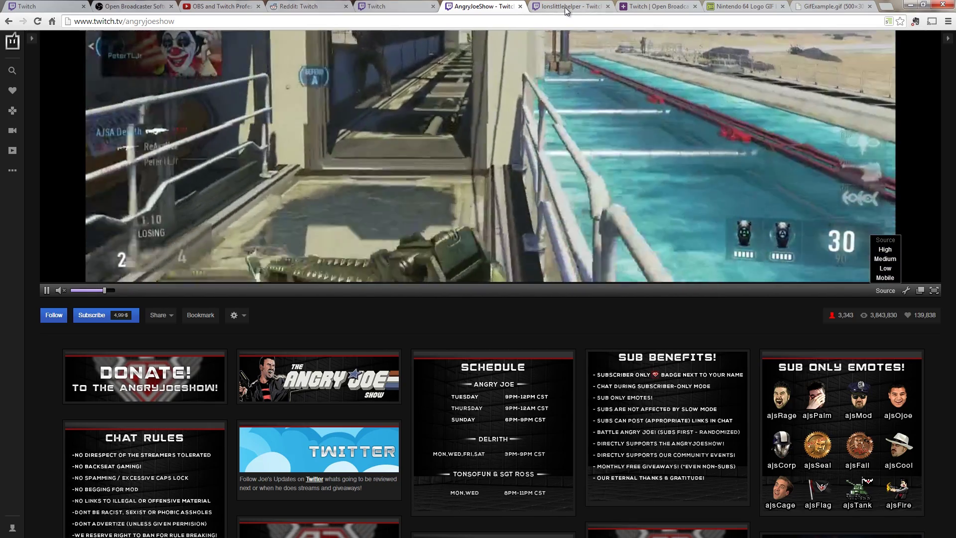
click(565, 7)
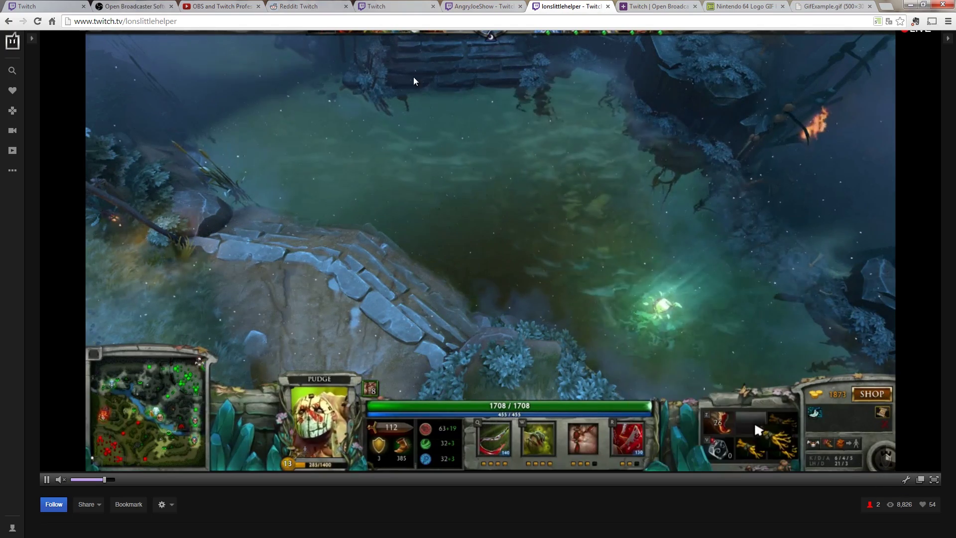
click(398, 4)
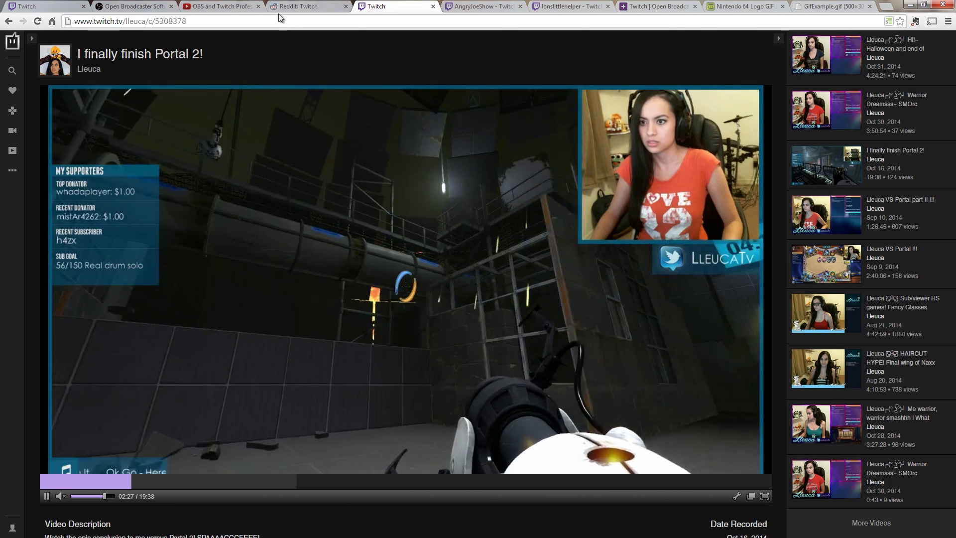
key(ctrl+2)
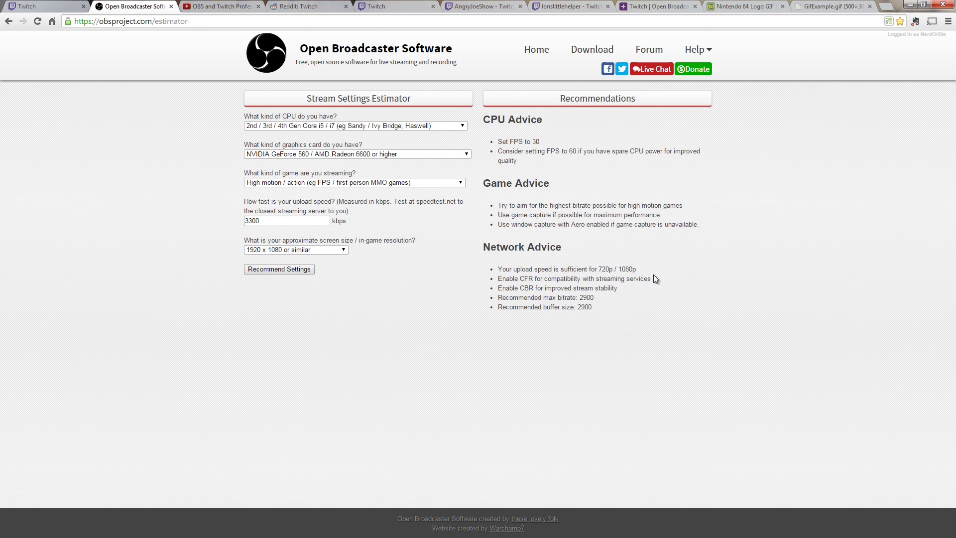
Read the Twitch help article's OBS encoding guidance, then return to OBS and open Settings
double_click(627, 270)
click(658, 7)
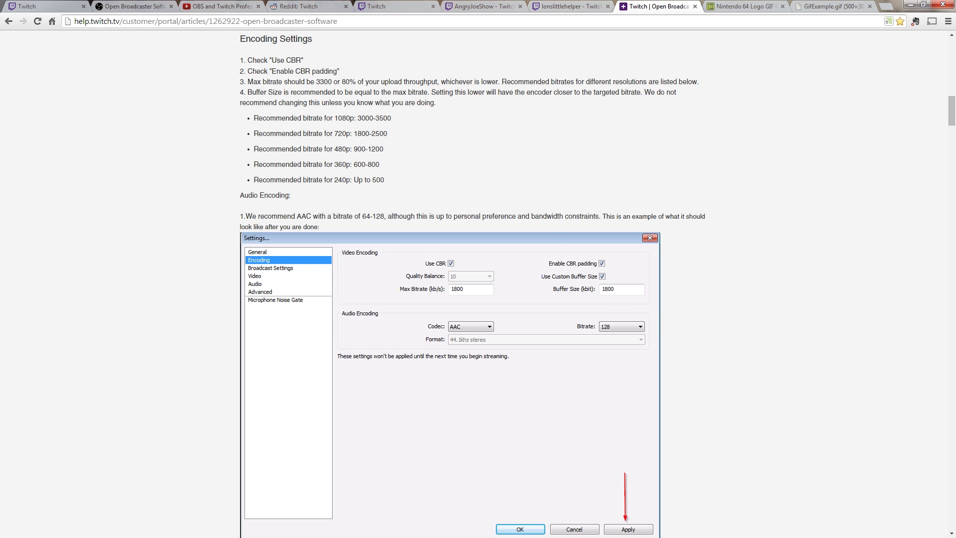
key(alt+Tab)
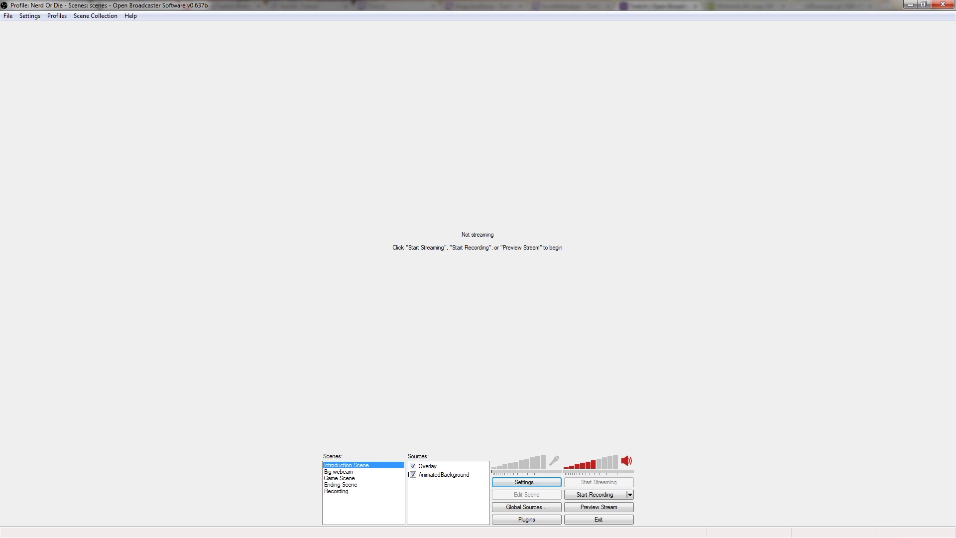
click(524, 482)
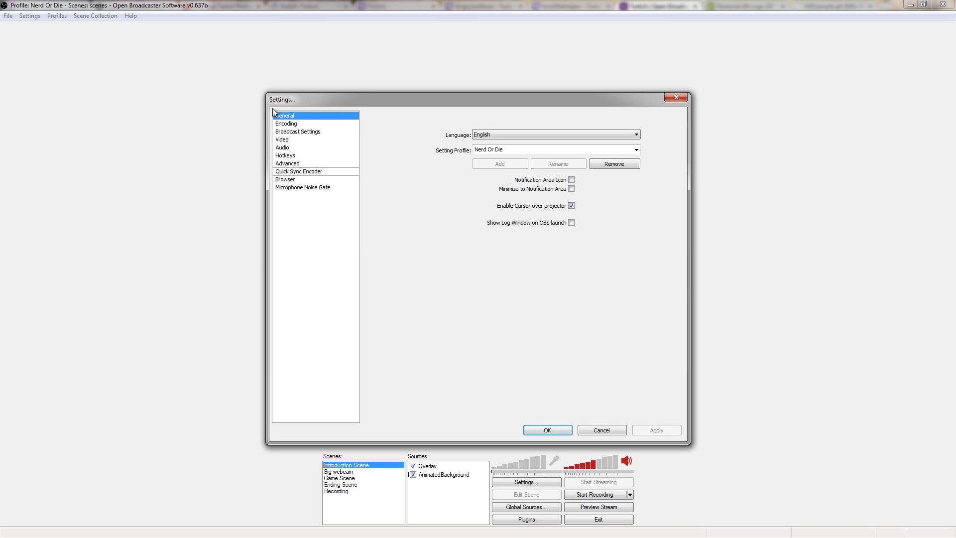
Apply a 2.25 (852x480) resolution downscale in the Video settings
click(282, 141)
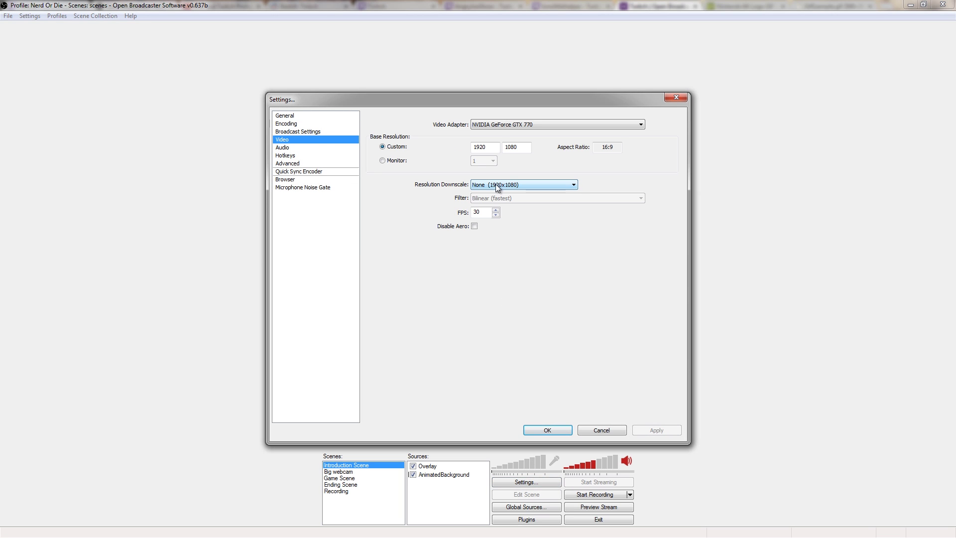
click(497, 185)
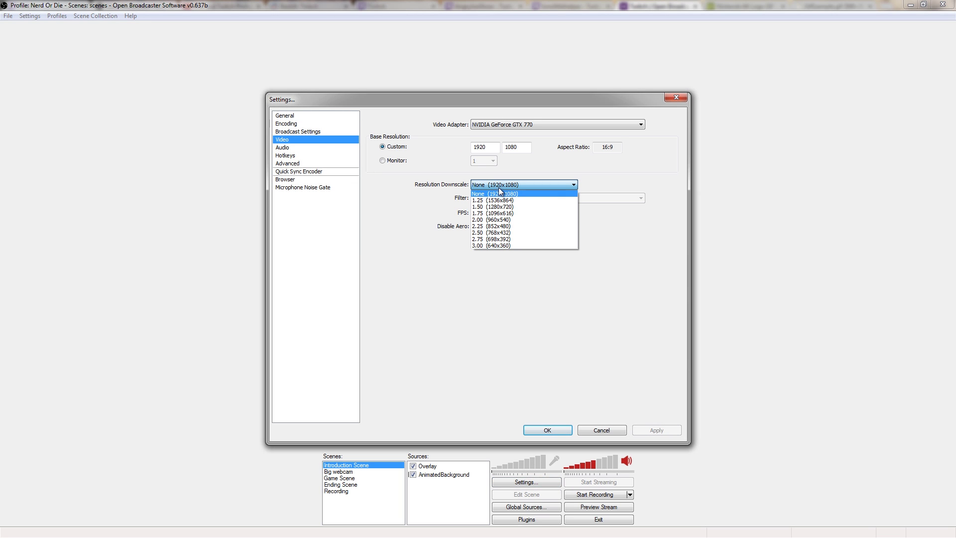
click(525, 225)
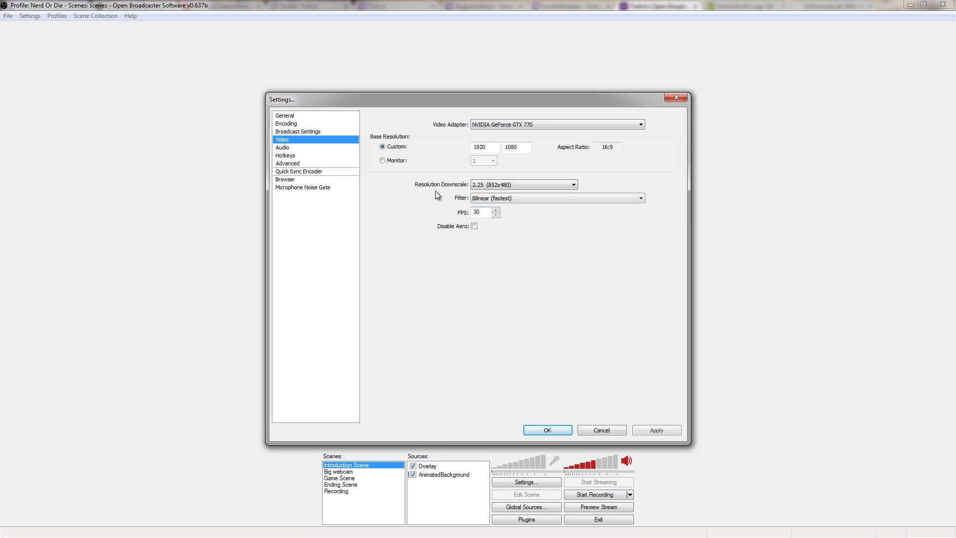
click(649, 428)
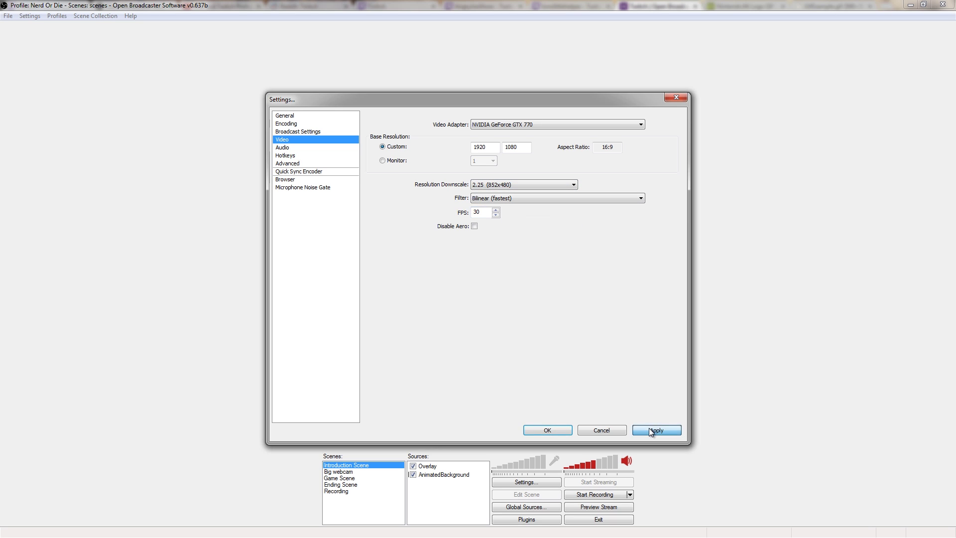
Set the encoding max bitrate and buffer size both to 900
click(289, 124)
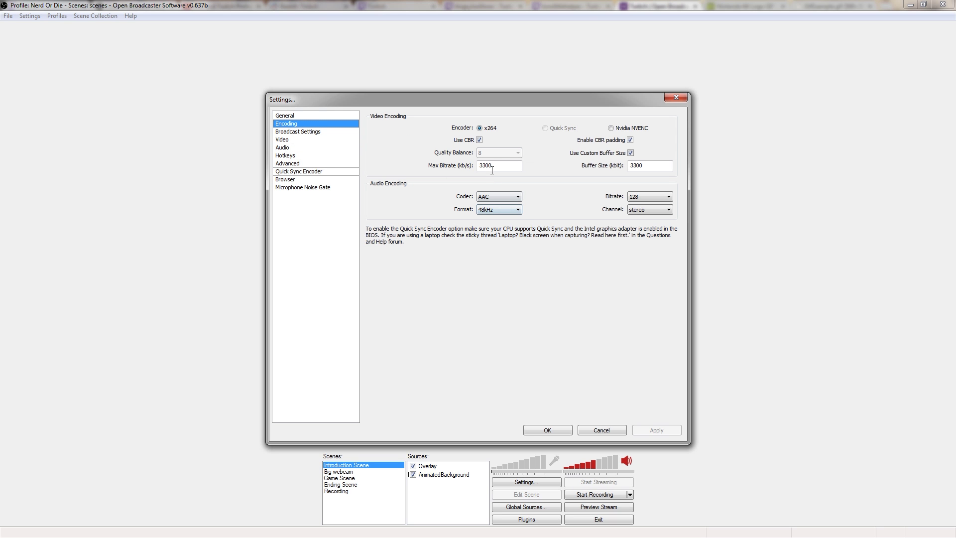
double_click(492, 170)
text(900)
key(Tab)
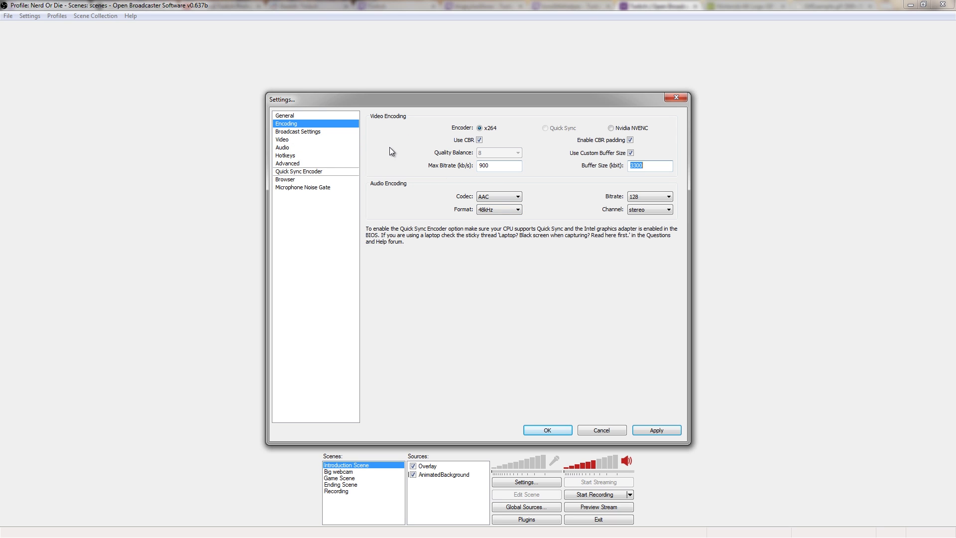
key(Tab)
key(shift+Tab)
text(900)
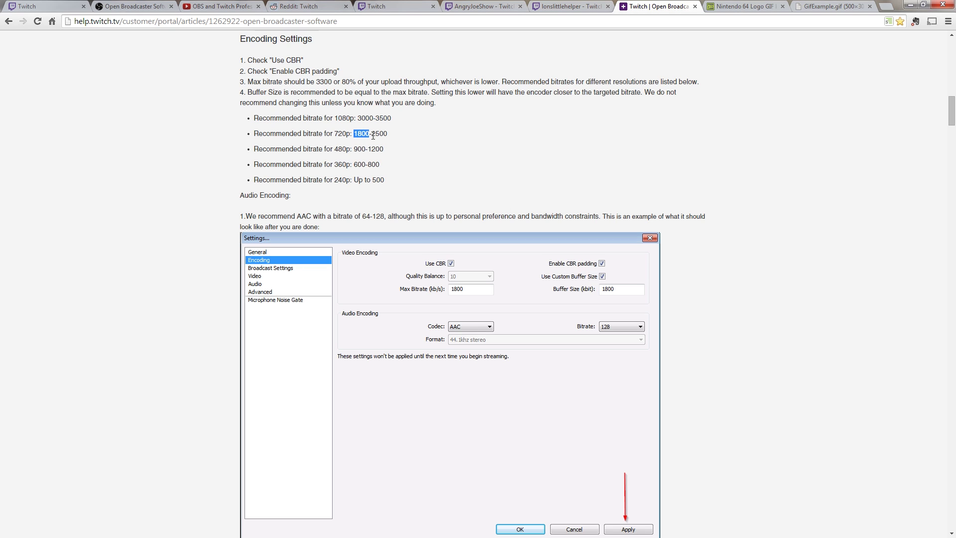
Highlight the 720p bitrate range of 1800-2500 in the help article, then return to OBS
drag(373, 136, 388, 135)
double_click(379, 135)
double_click(343, 134)
key(alt+Tab)
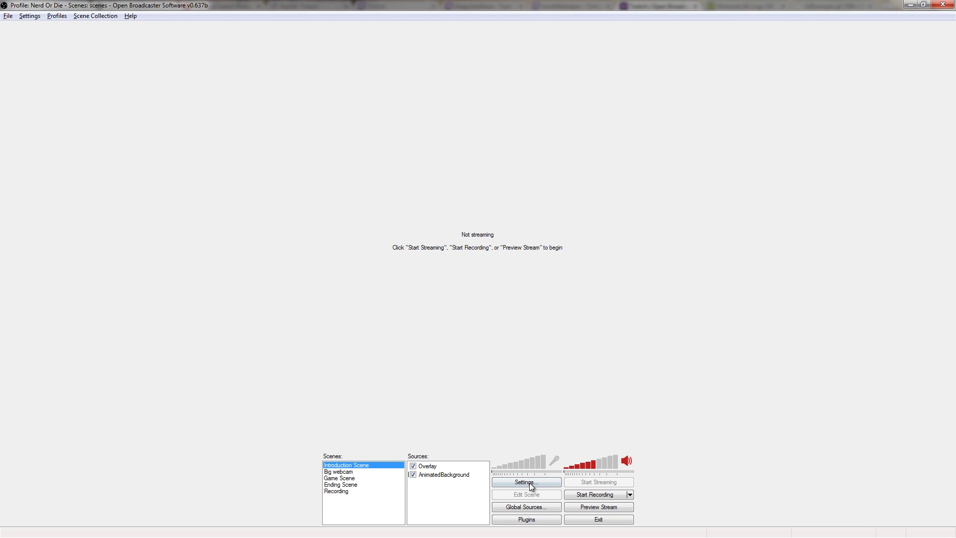
Apply a 1.50 (1280x720) resolution downscale in OBS Video settings
click(527, 483)
click(293, 140)
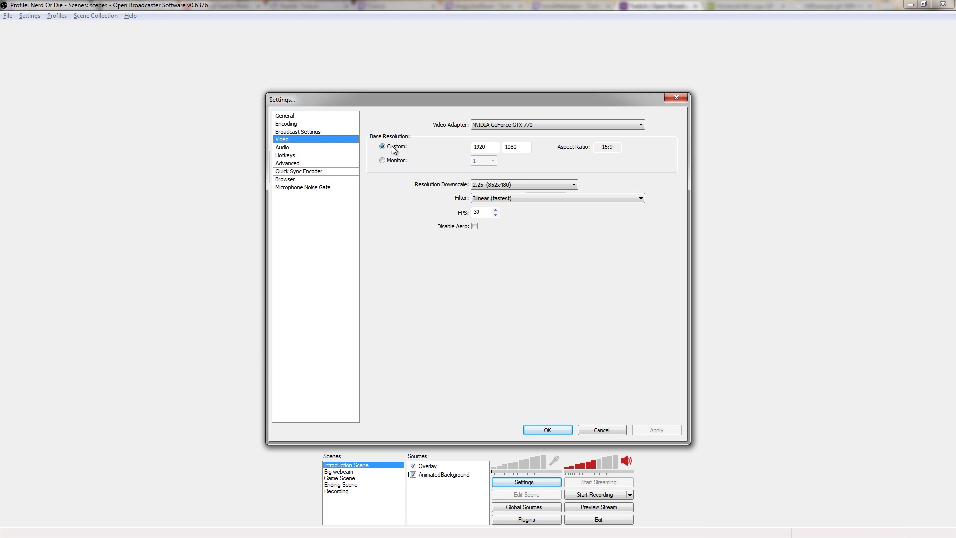
click(508, 185)
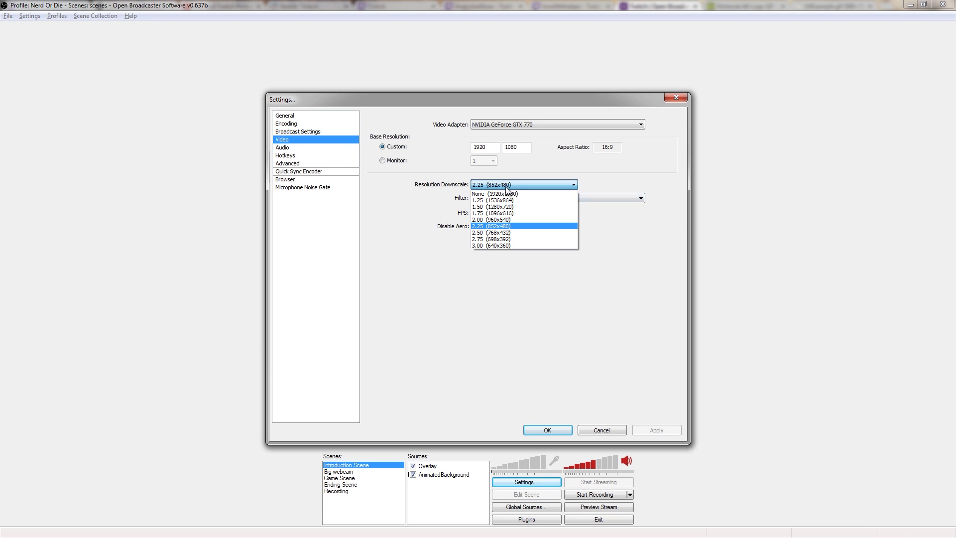
click(508, 206)
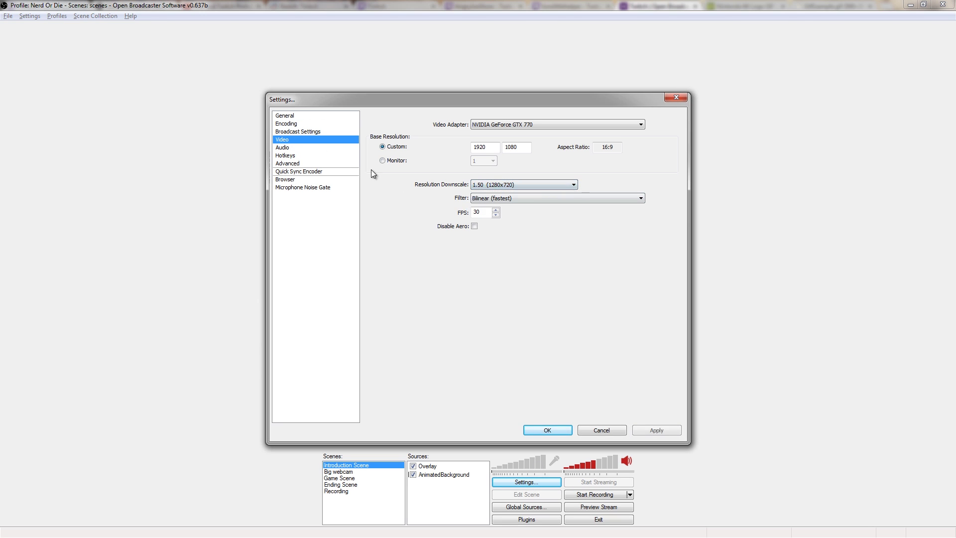
click(650, 431)
Raise max bitrate and buffer size to 2200 and save the settings with OK
click(305, 132)
click(304, 124)
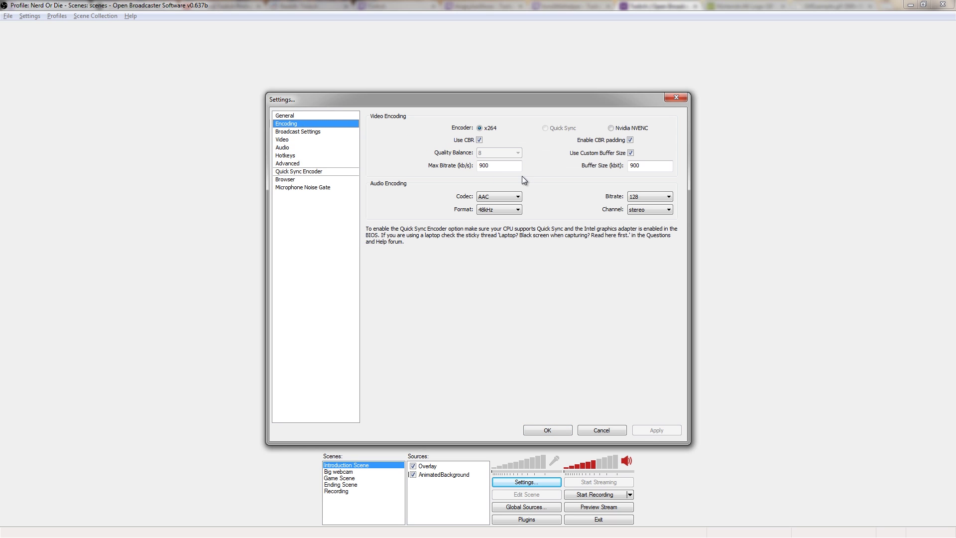
double_click(503, 168)
text(2200)
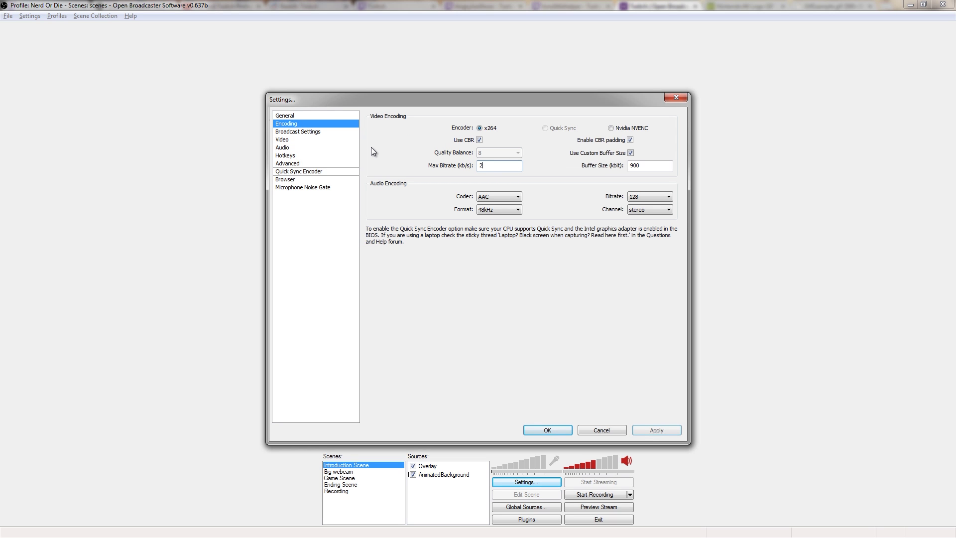
key(Tab)
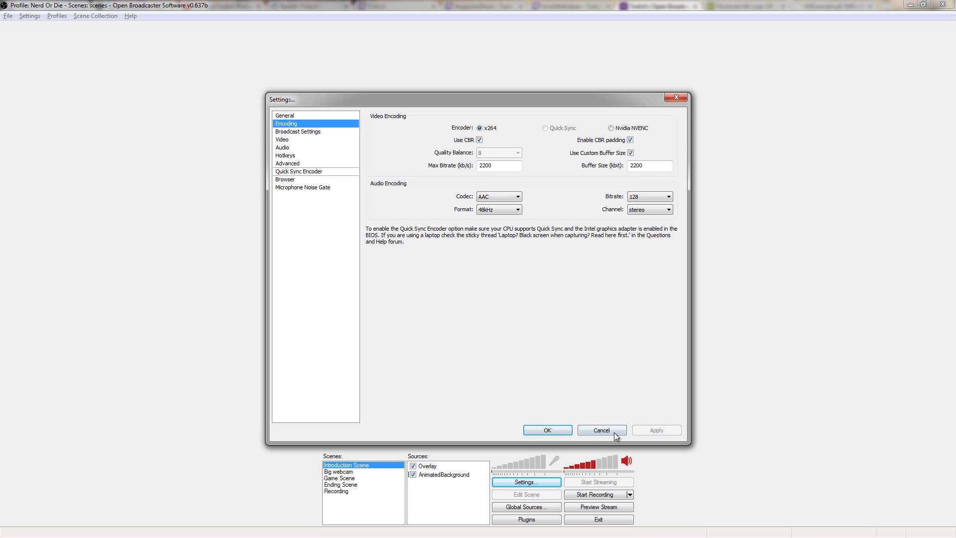
click(556, 430)
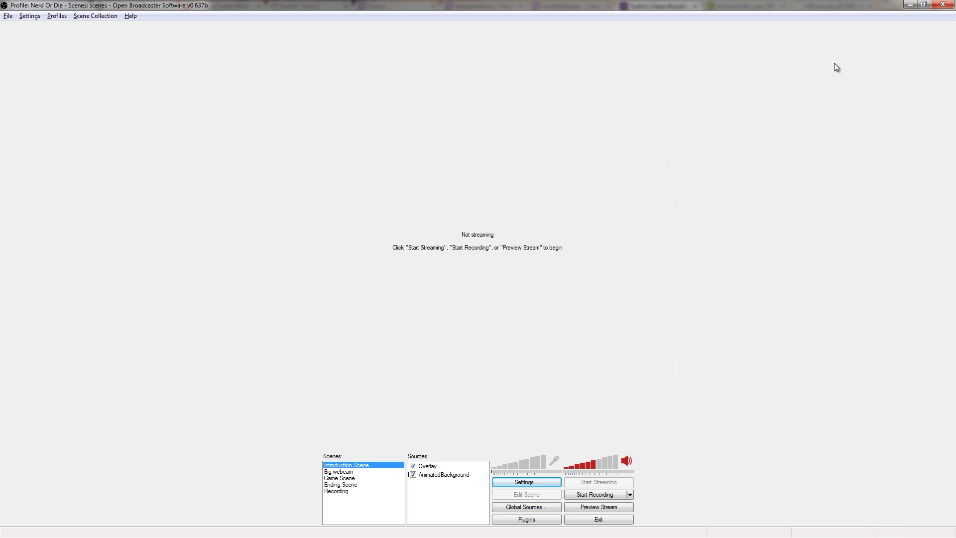
Minimize OBS, glance at the r/twitch and Portal 2 tabs, then scroll the help article's Encoding Settings
click(910, 4)
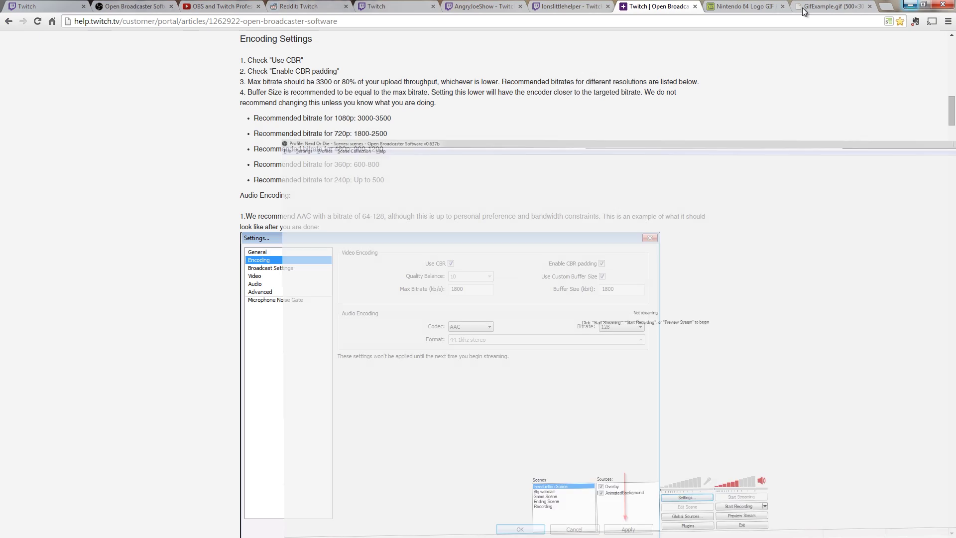
click(306, 5)
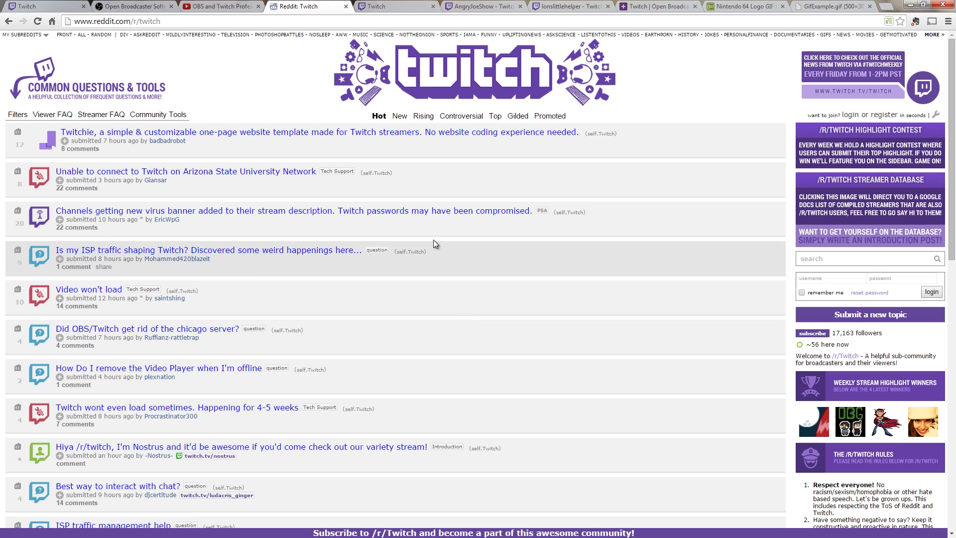
click(388, 7)
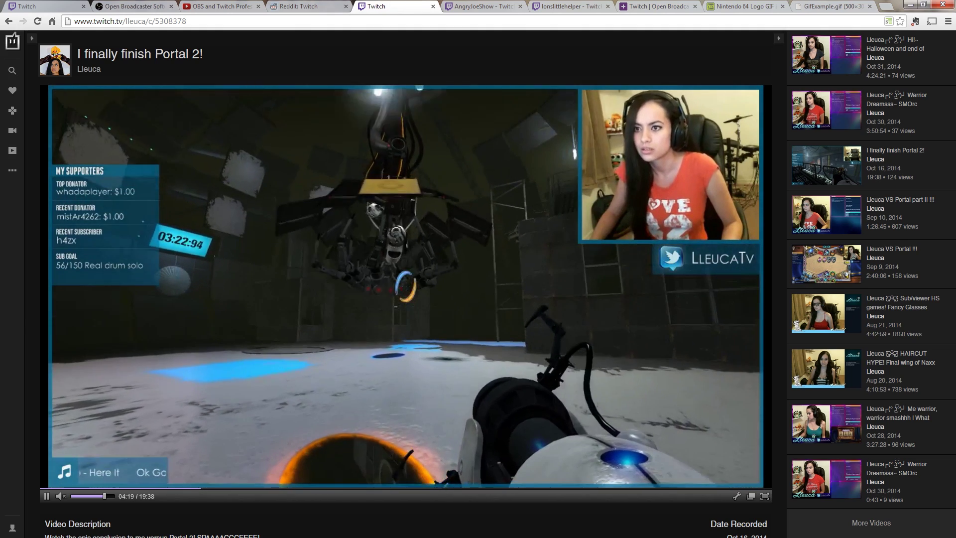
click(668, 5)
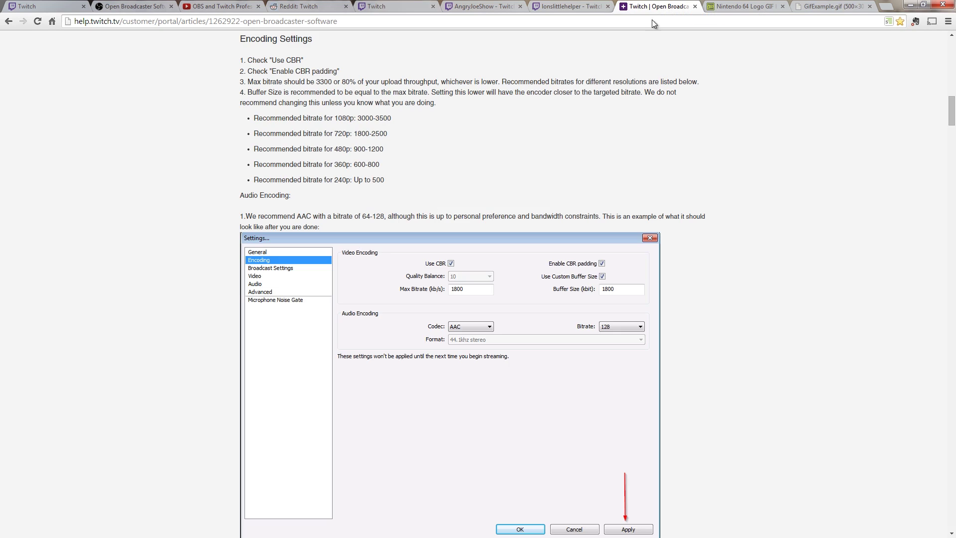
scroll(545, 221, up, 1)
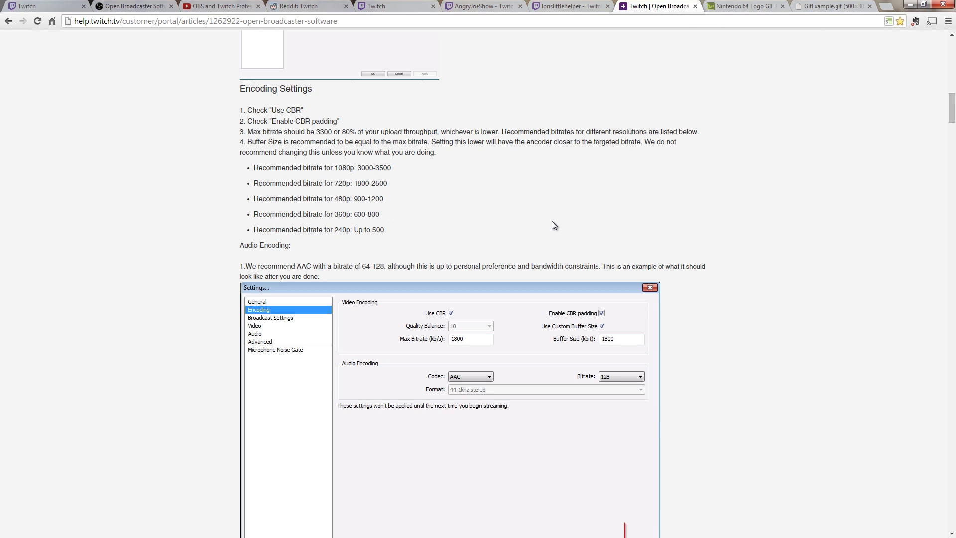
scroll(552, 221, down, 1)
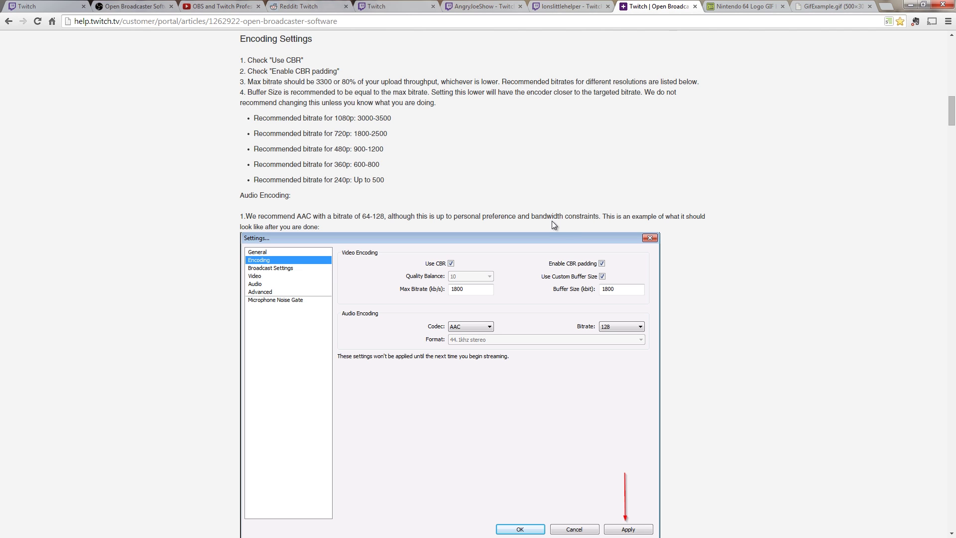
scroll(548, 221, down, 1)
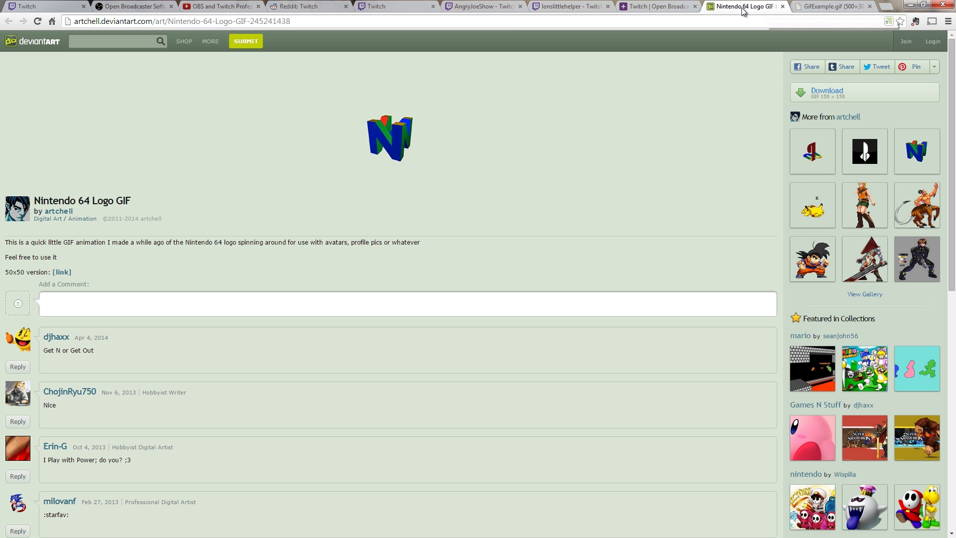
Download the Nintendo 64 Logo GIF from deviantART, later returning to its page
click(742, 8)
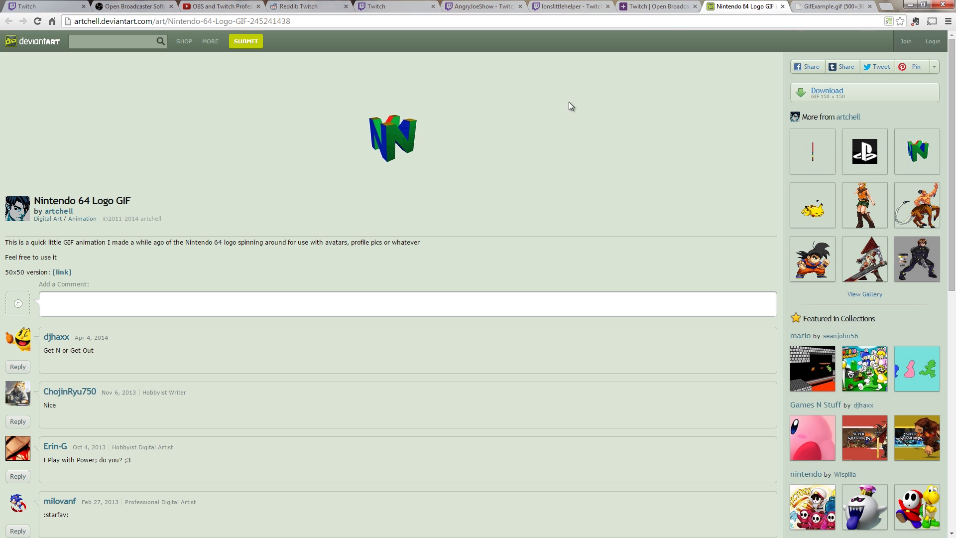
click(830, 95)
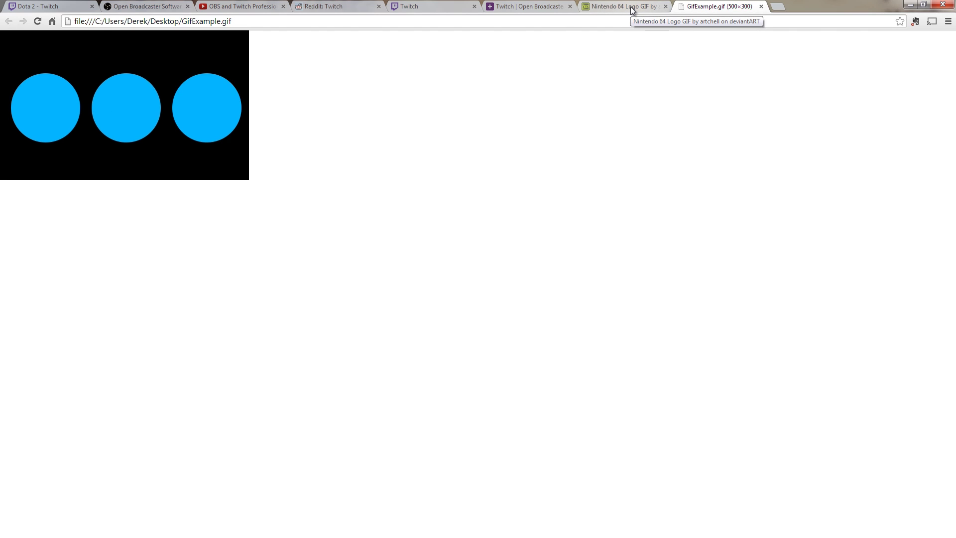
click(633, 10)
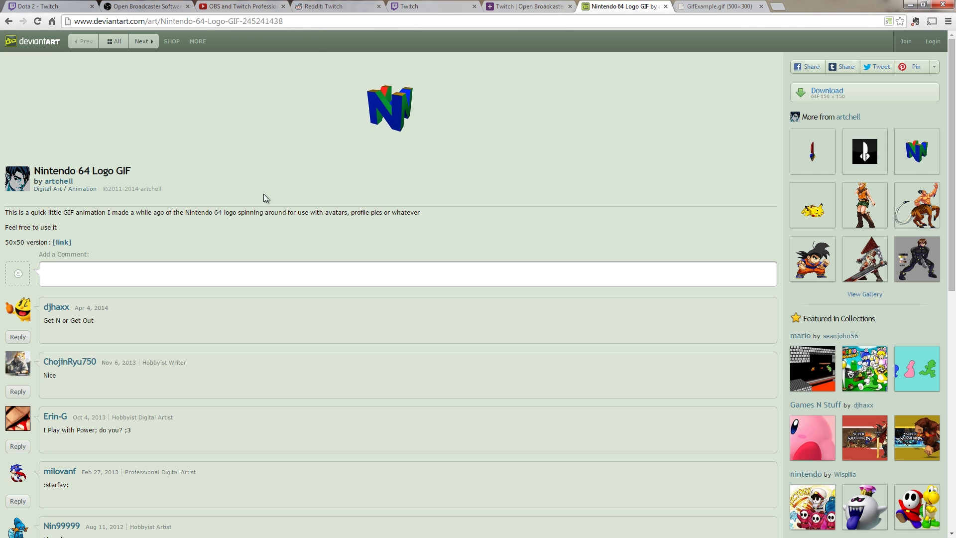
Look over the Nintendo 64 Logo GIF's description and comments, then open its creator's profile in a new tab
triple_click(88, 232)
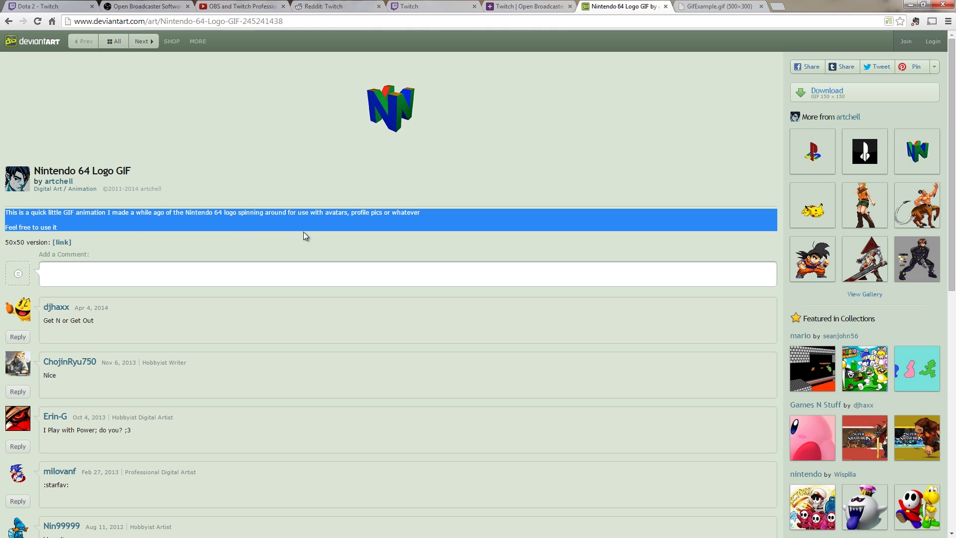
click(282, 235)
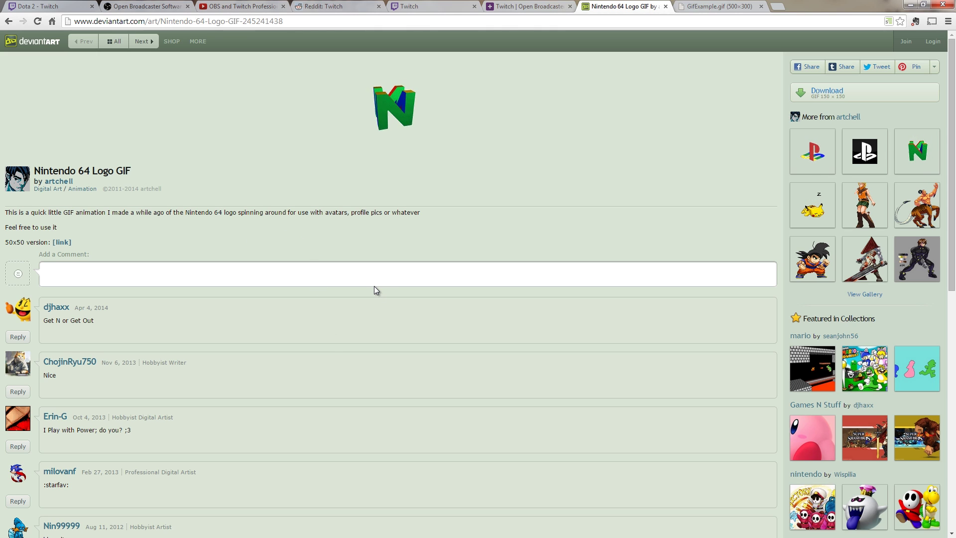
scroll(375, 287, down, 1)
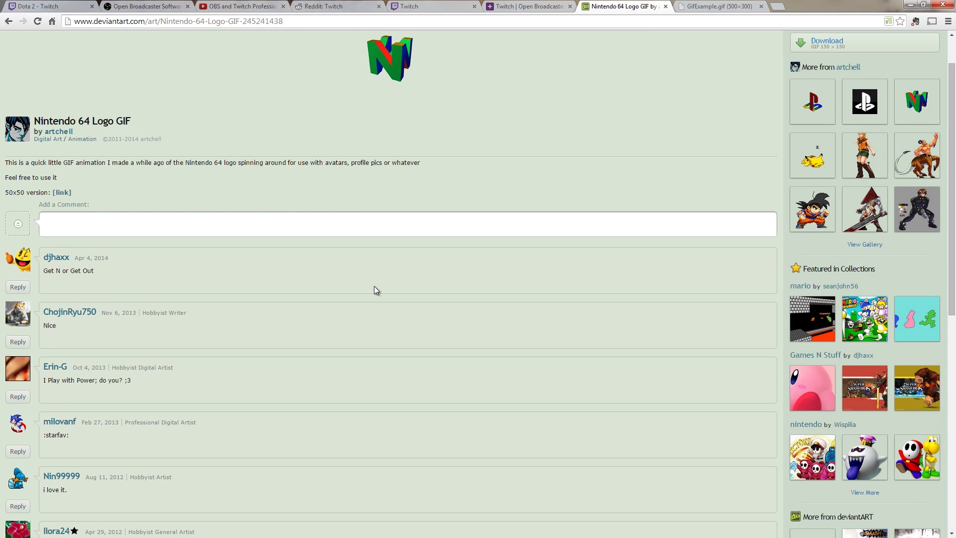
scroll(375, 287, up, 1)
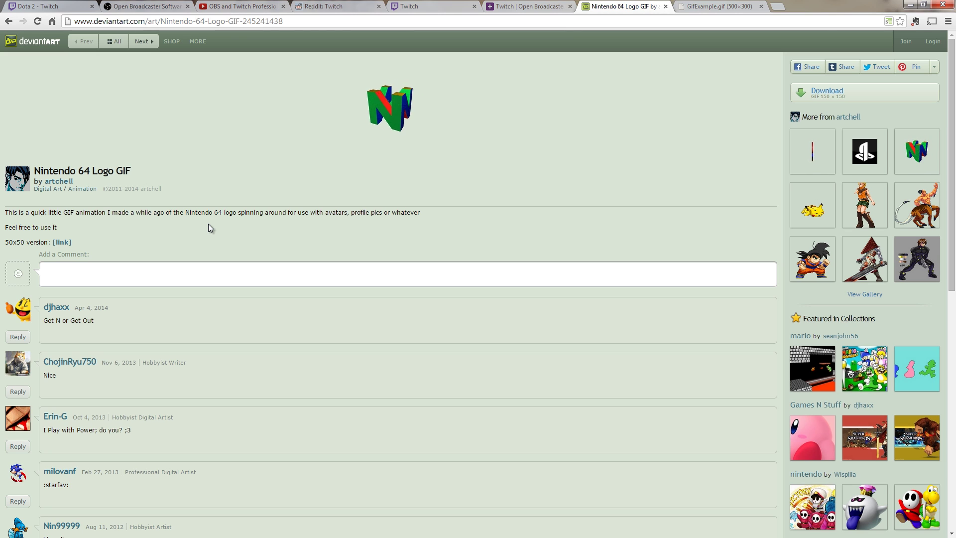
click(100, 277)
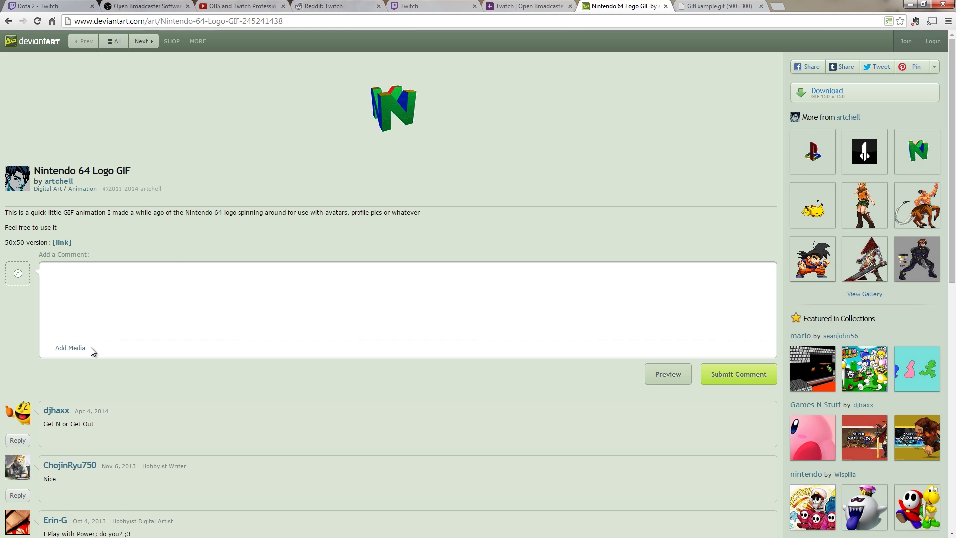
click(384, 308)
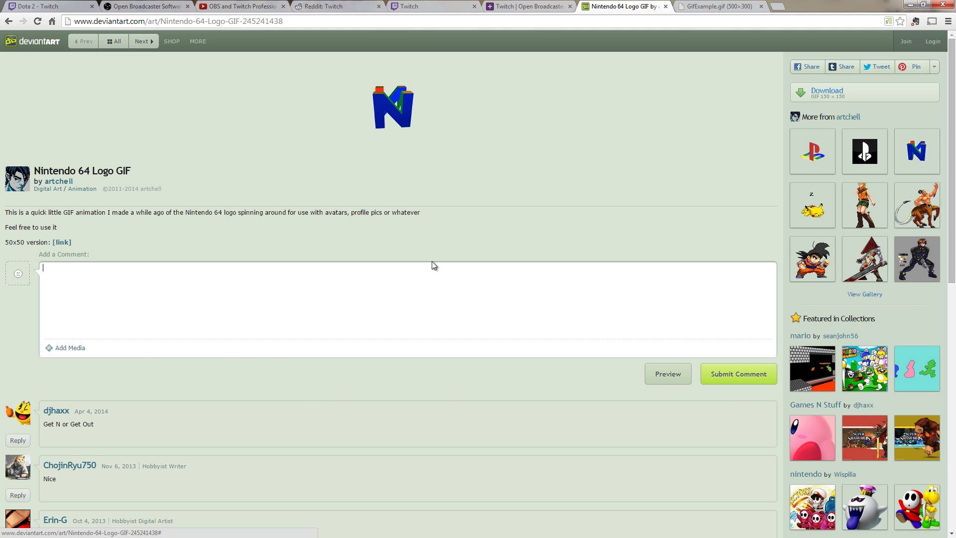
middle_click(63, 185)
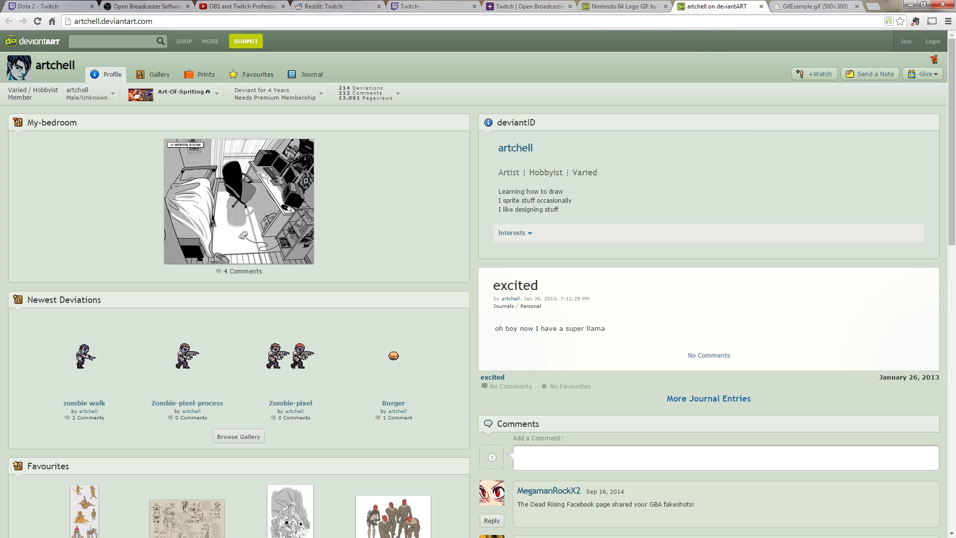
Back in OBS, preview the Introduction Scene and add a new Image source from the Sources list
key(alt+Tab)
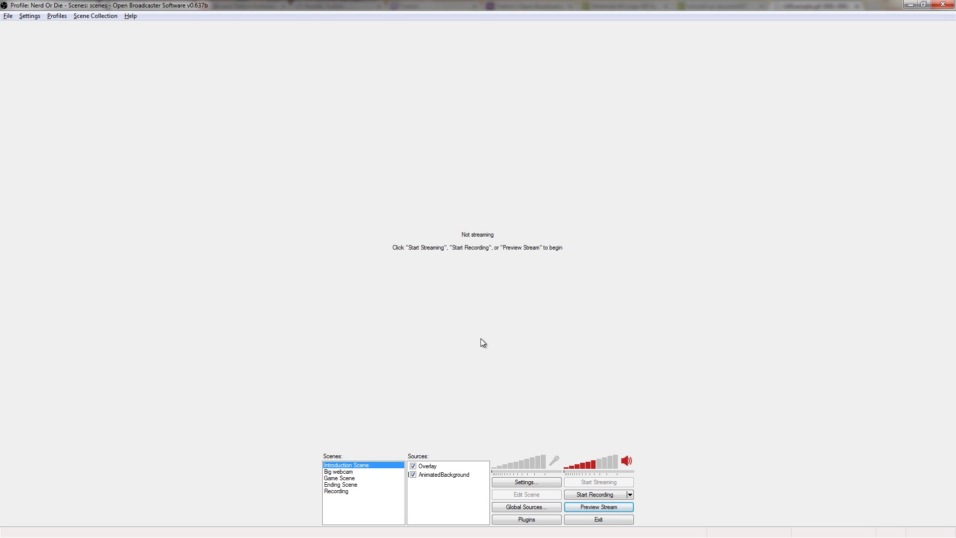
click(590, 507)
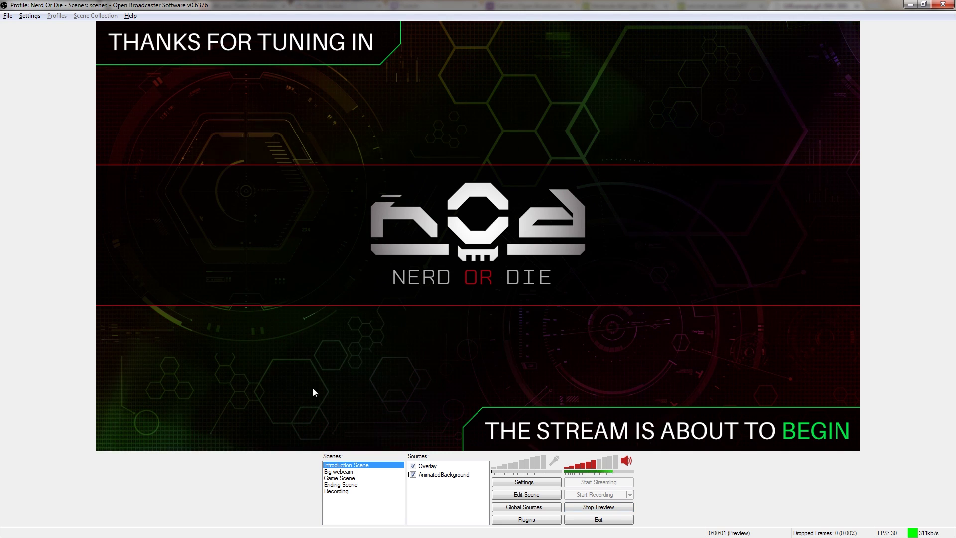
right_click(374, 466)
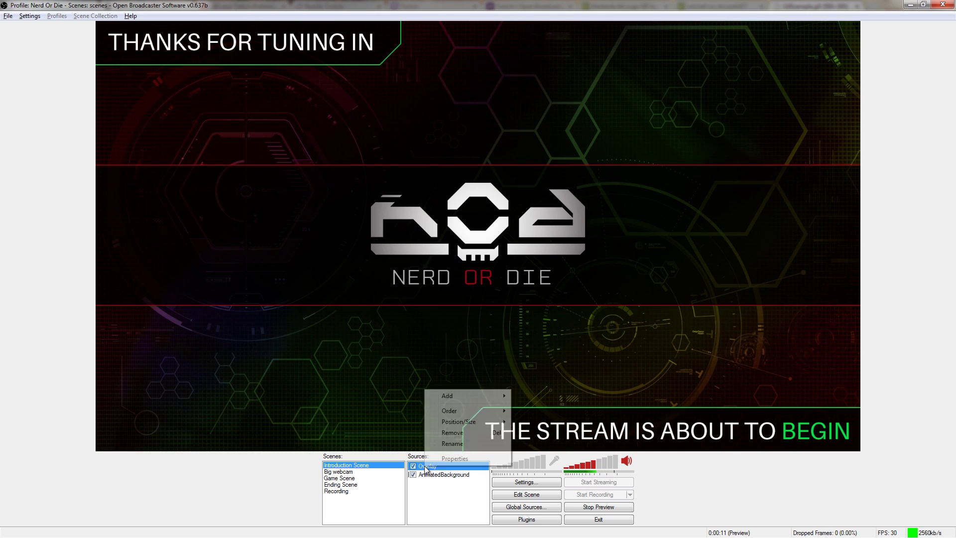
mouse_move(464, 398)
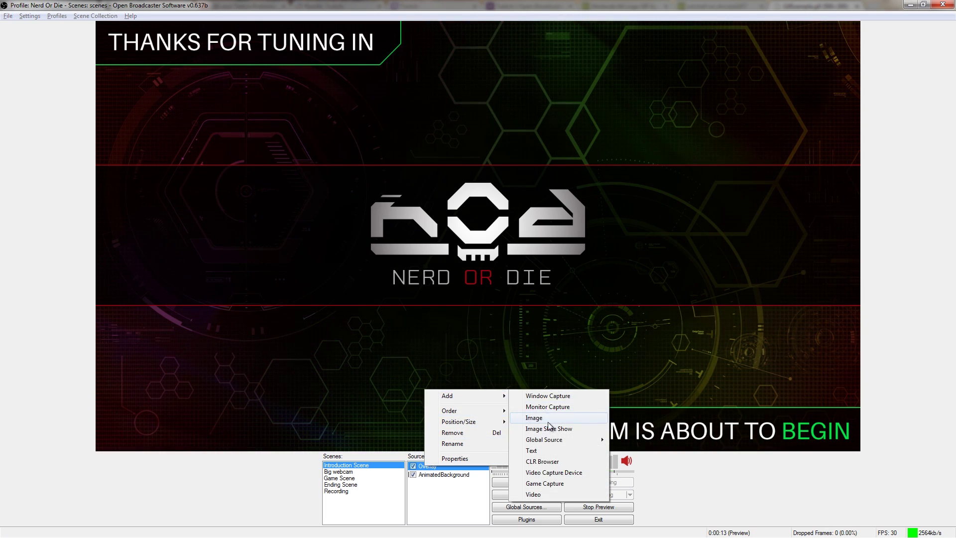
click(548, 422)
Keep the default source name and set GifExample.gif as the Image source's file
click(514, 283)
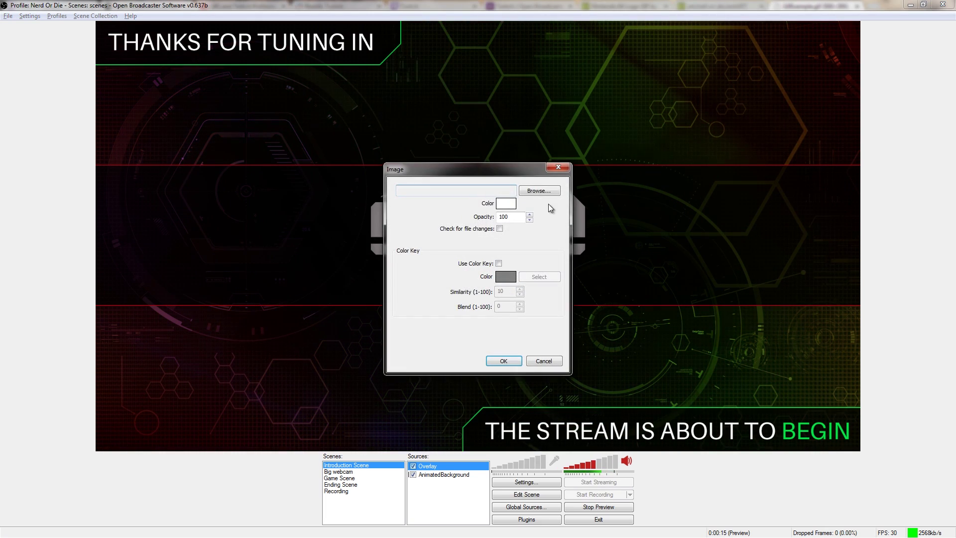
click(541, 192)
double_click(486, 249)
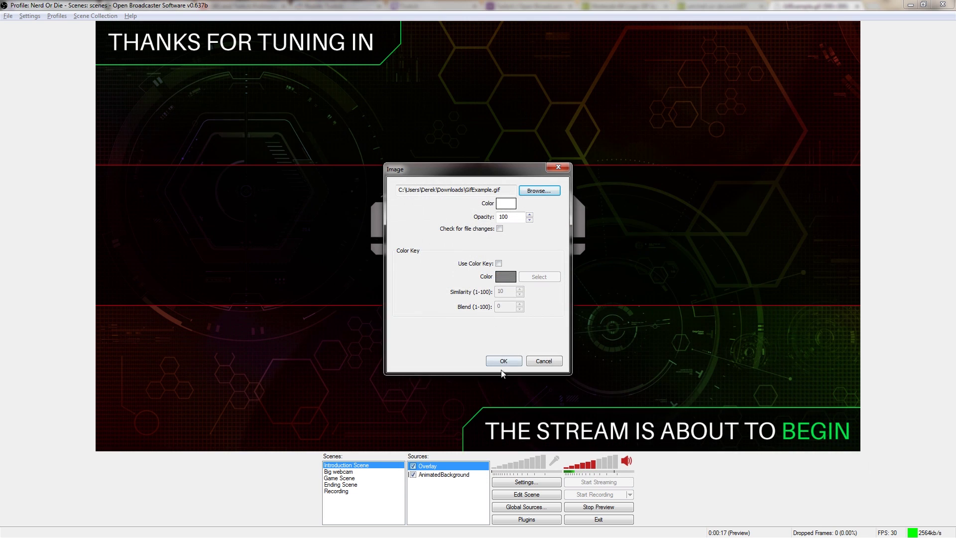
click(503, 360)
In Edit Scene mode, drag the GIF to the lower-left corner of the Introduction Scene
click(526, 496)
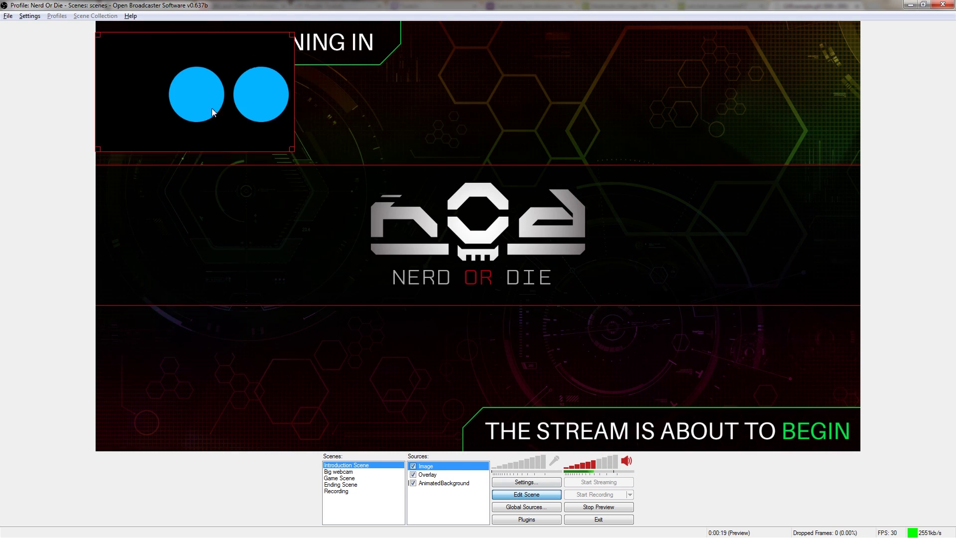
drag(211, 108, 208, 378)
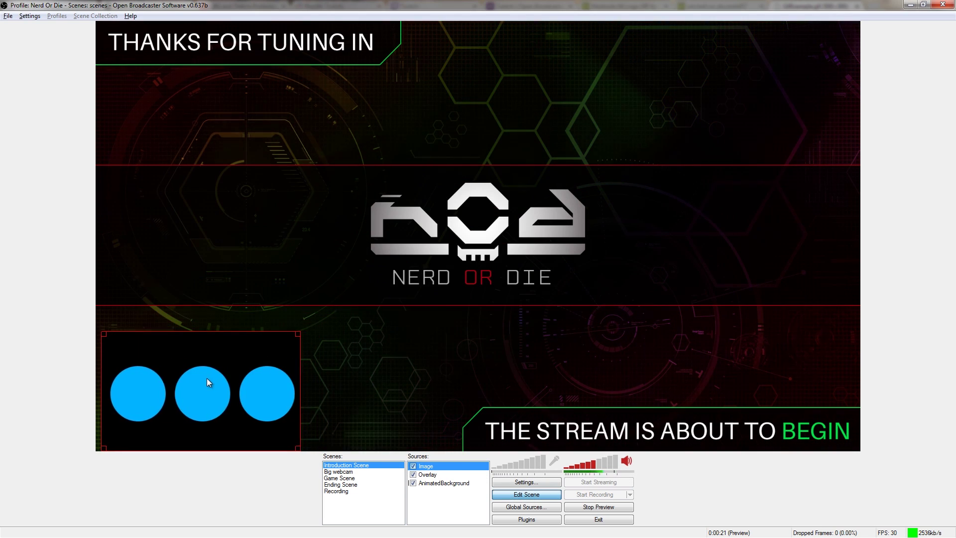
click(498, 495)
right_click(426, 468)
Enable Use Color Key on the Image source and sample the GIF's black background as the key colour
click(458, 457)
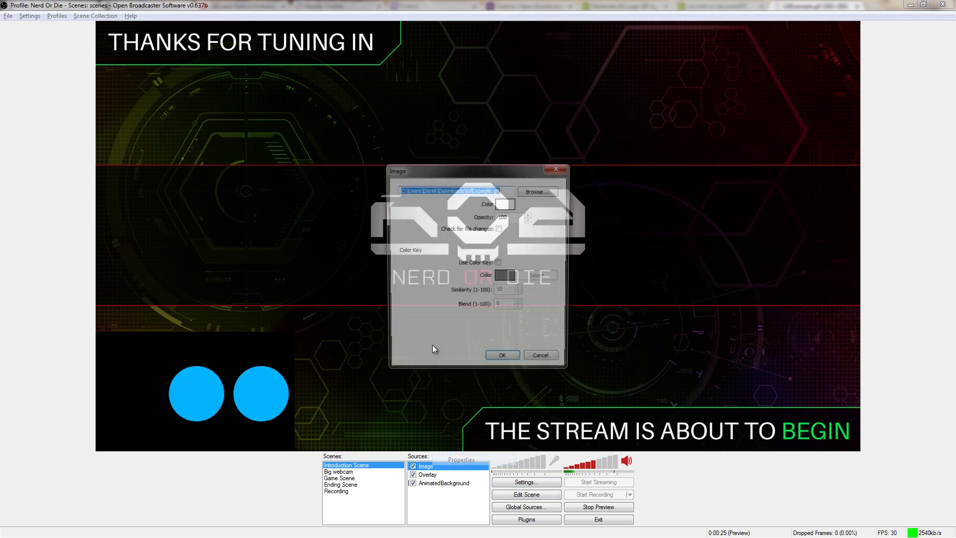
click(499, 264)
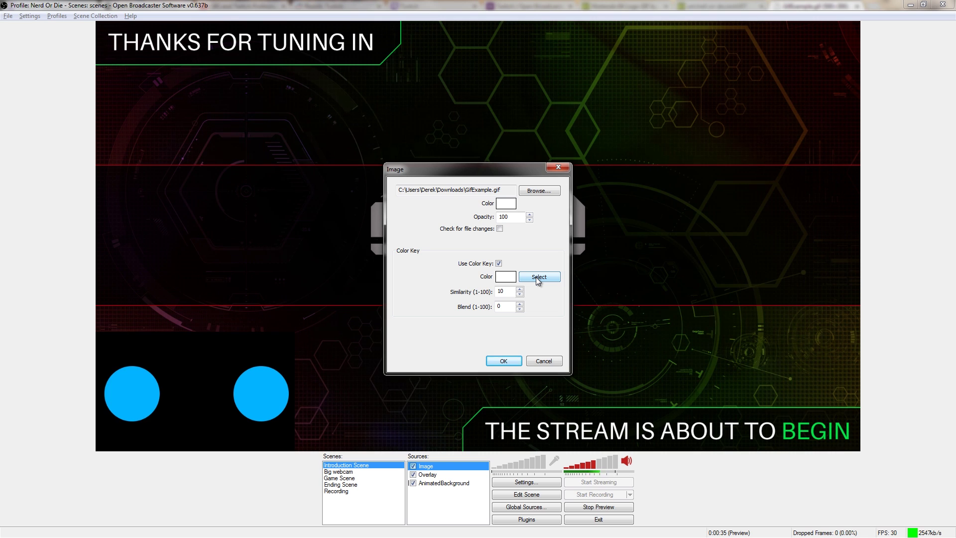
click(537, 279)
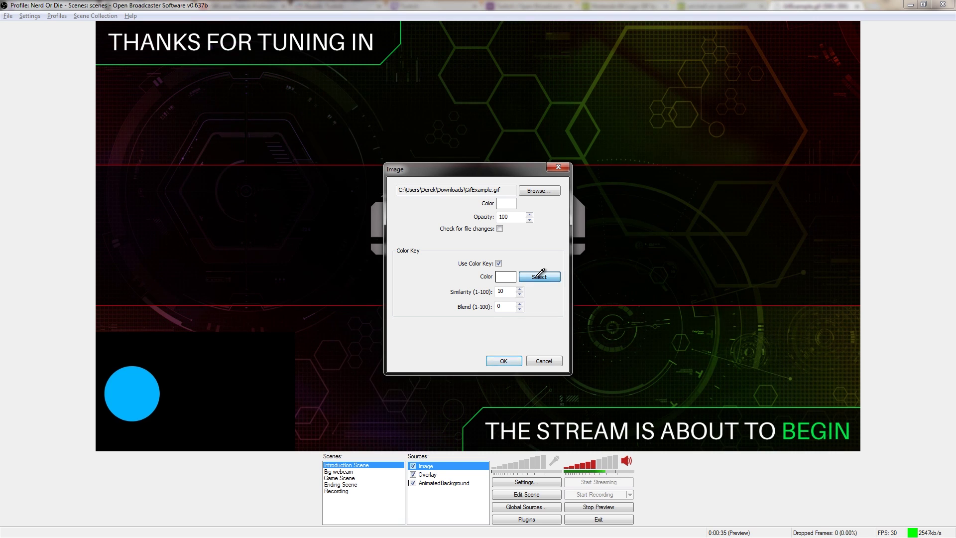
click(257, 349)
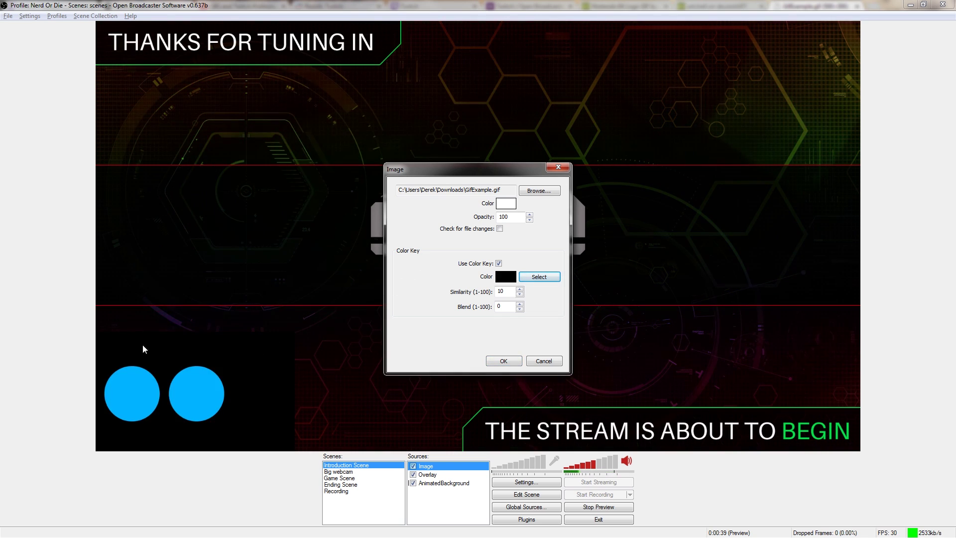
click(501, 360)
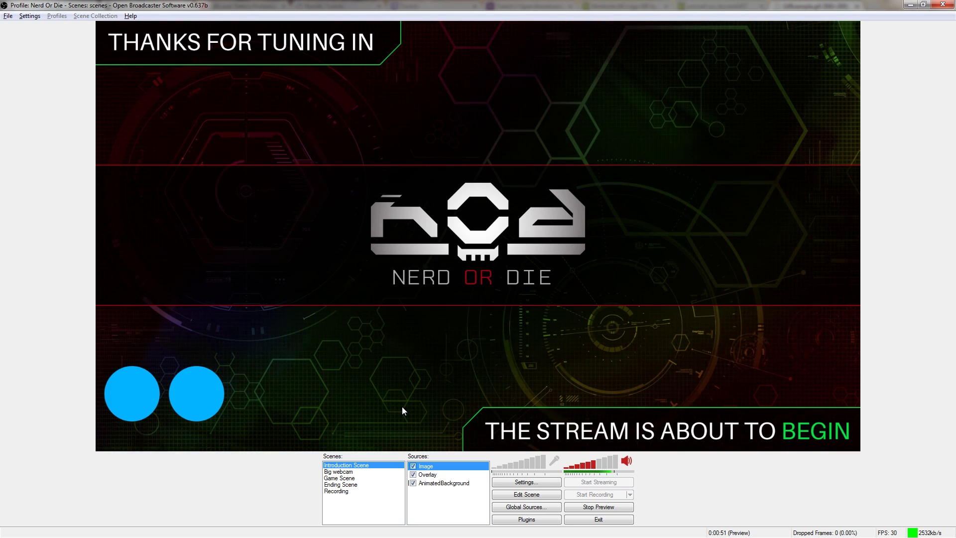
click(519, 496)
Nudge the GIF slightly lower and try a colour key Similarity of 100
drag(186, 374, 199, 393)
click(541, 493)
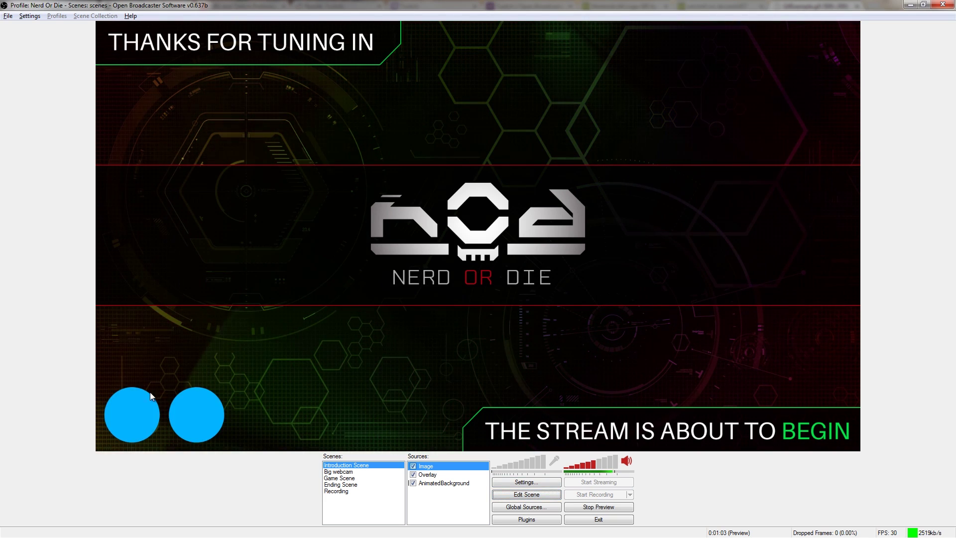
right_click(434, 469)
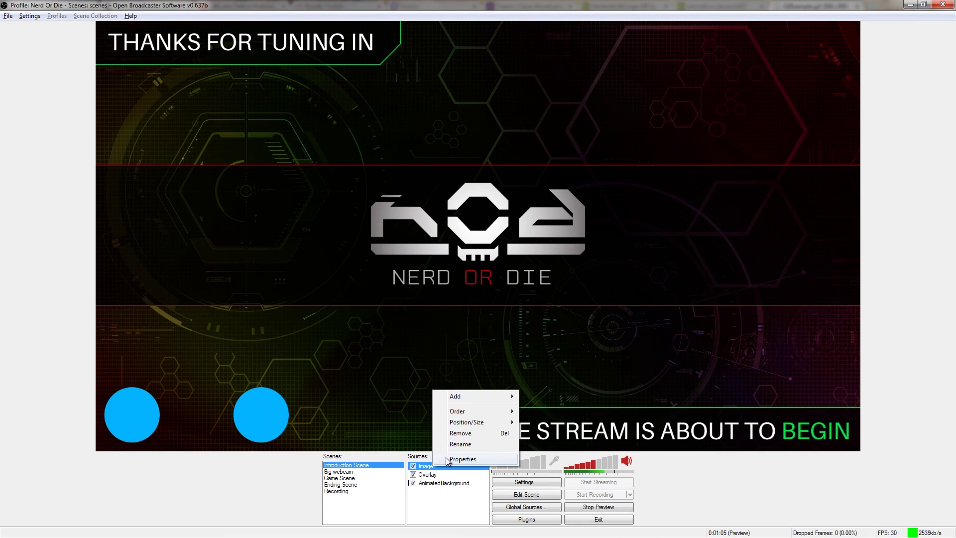
click(446, 459)
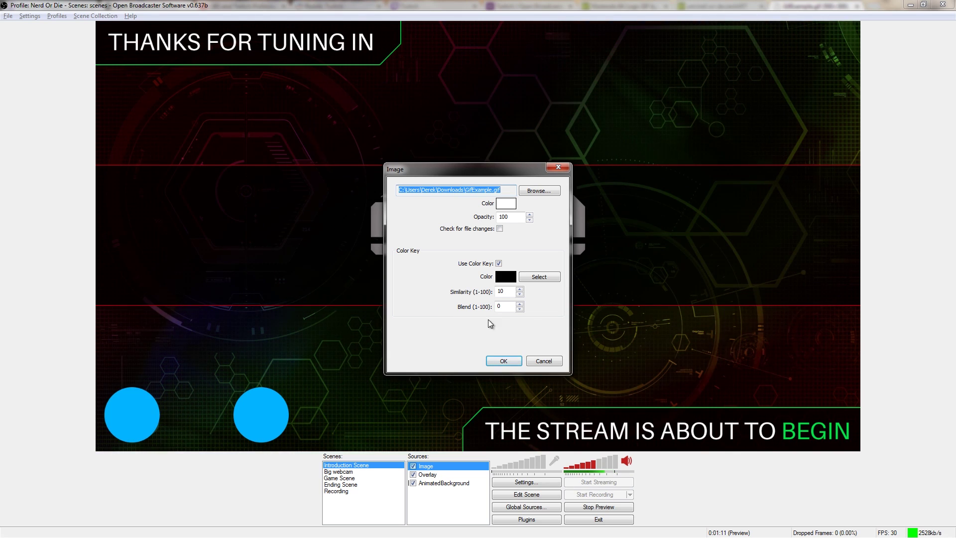
click(509, 292)
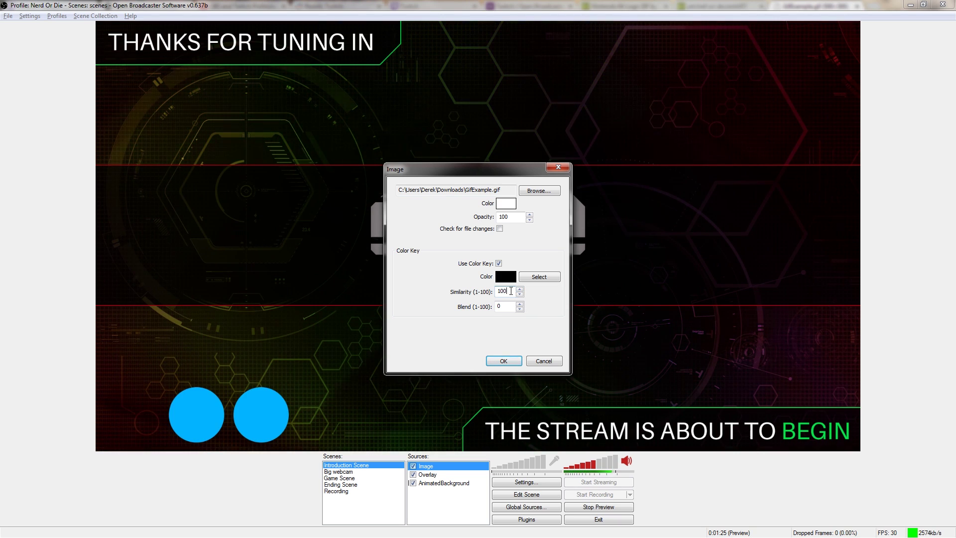
key(Return)
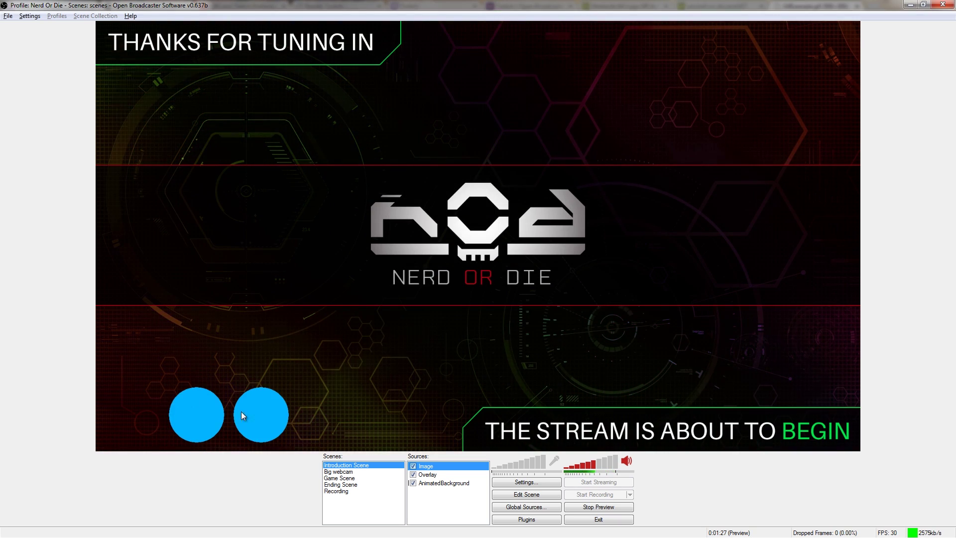
Try raising the colour key Blend value to 50
right_click(448, 466)
click(475, 457)
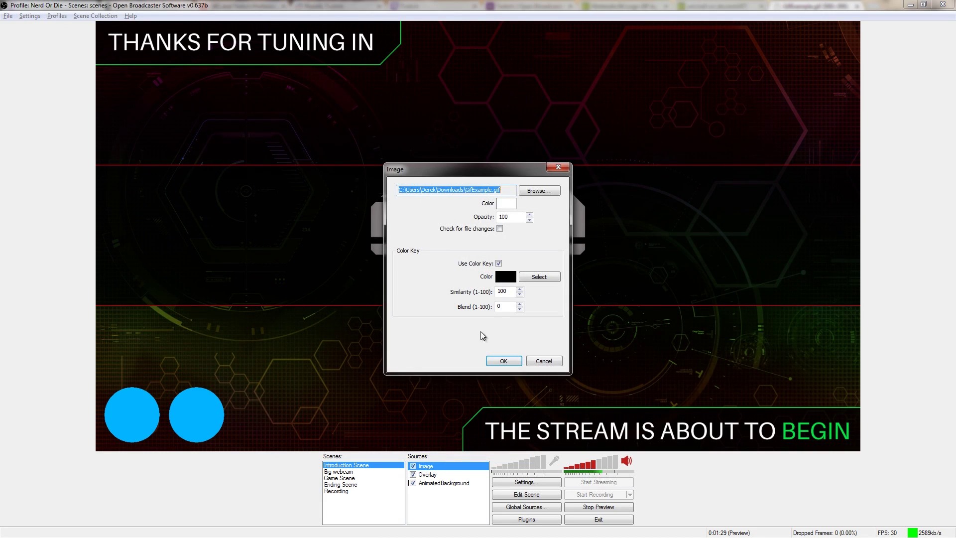
key(Tab)
key(Tab)
key(Tab)
key(Tab)
key(Tab)
key(Tab)
key(Tab)
key(Tab)
key(Tab)
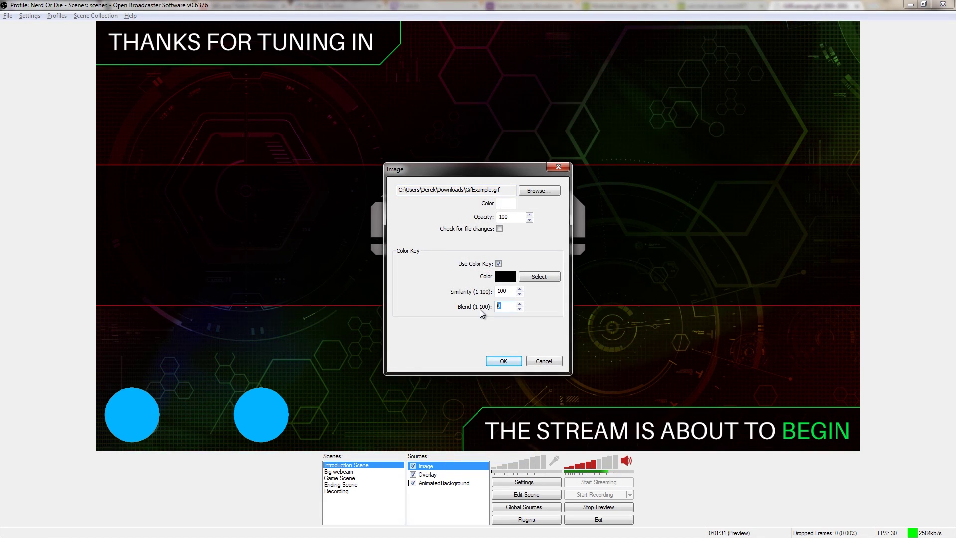
key(Return)
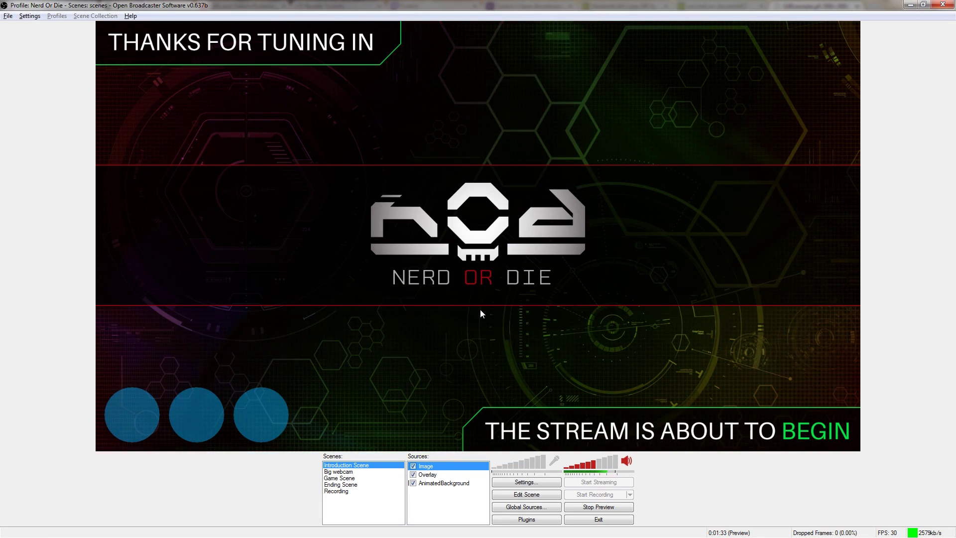
Restore the colour key to Blend 0 and Similarity 10
right_click(458, 466)
click(474, 460)
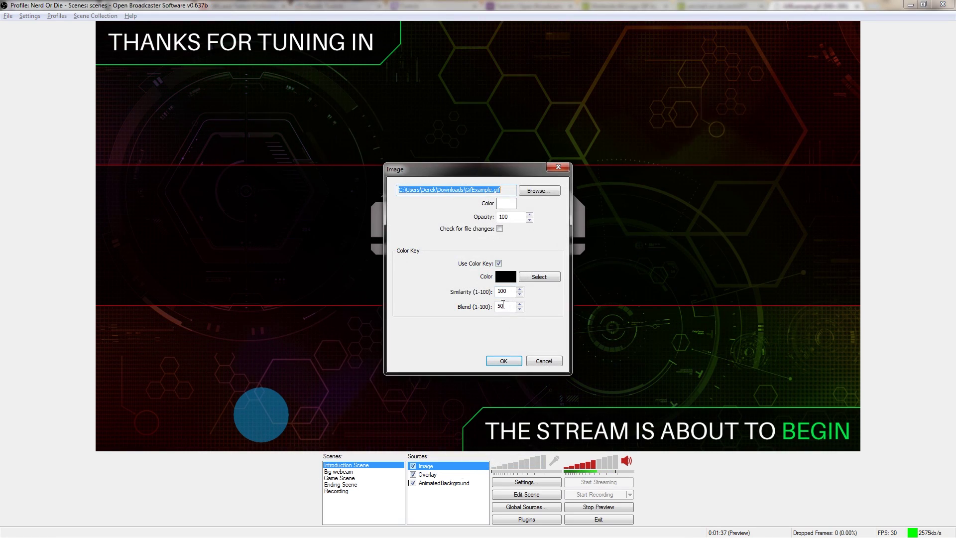
double_click(501, 306)
text(0)
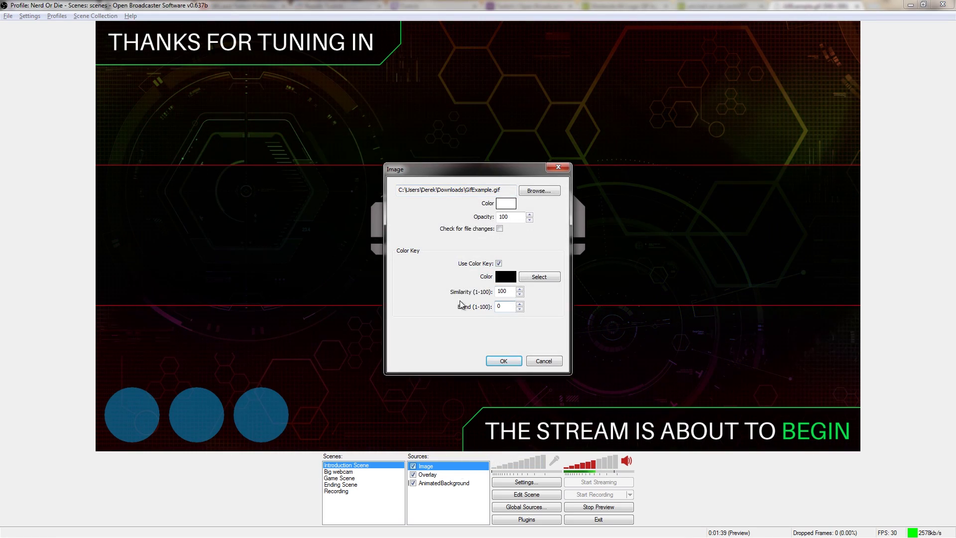
key(shift+Tab)
text(10)
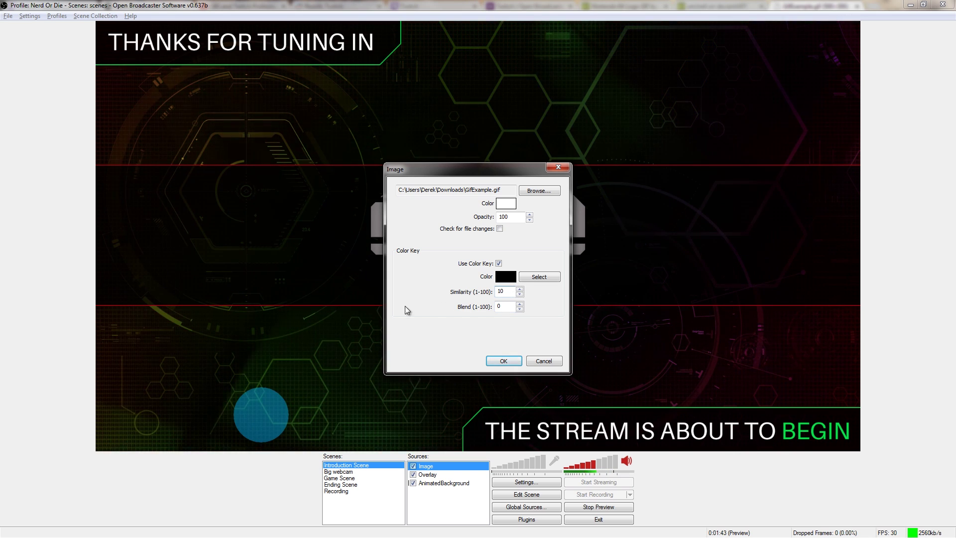
click(509, 361)
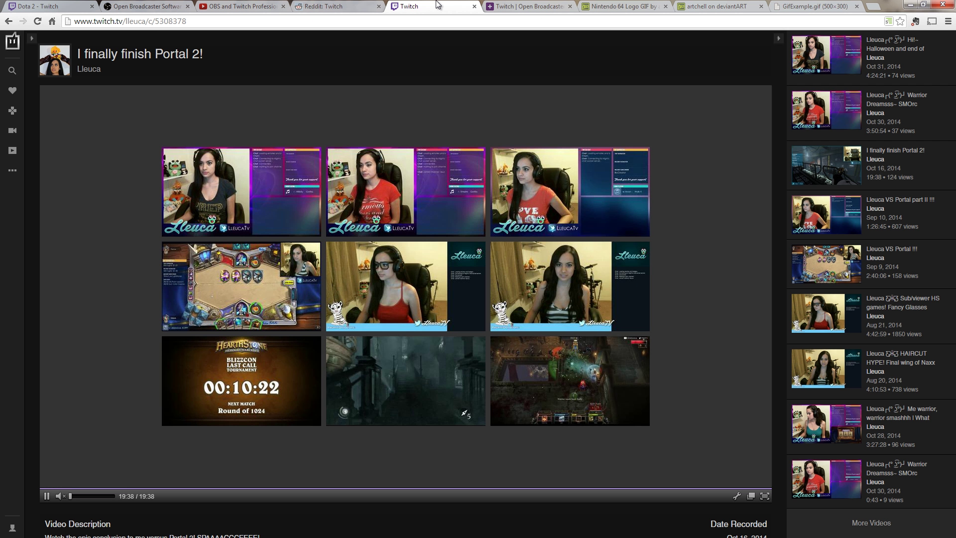
Jump the Portal 2 video to about 07:28 on the seek bar
click(319, 481)
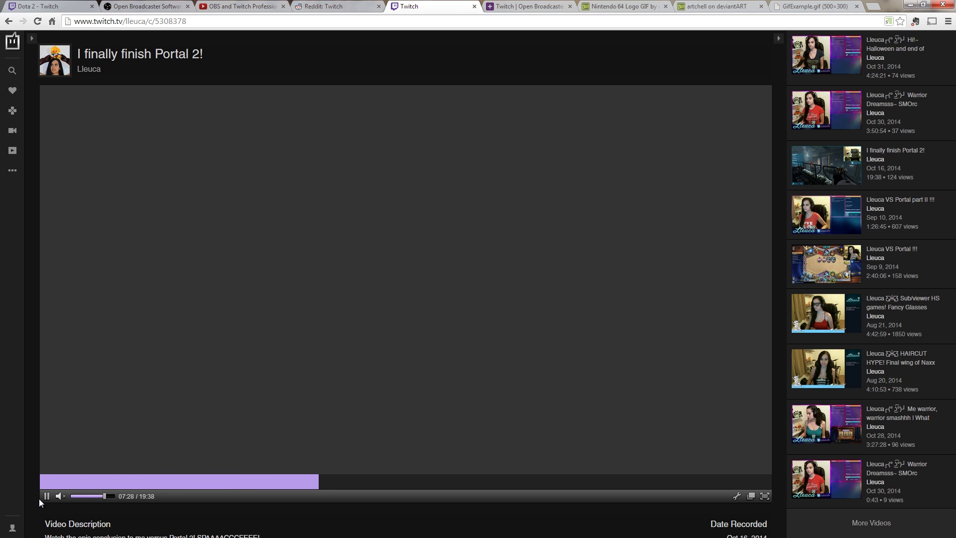